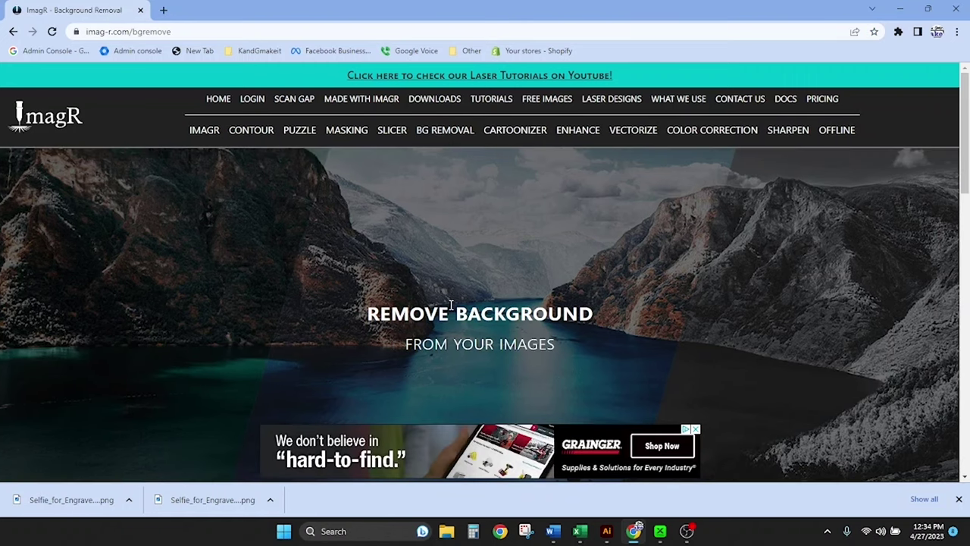
- Upload the 'Selfie for Engrave' photo from ! Video Projects for background removal
scroll(451, 304, down, 5)
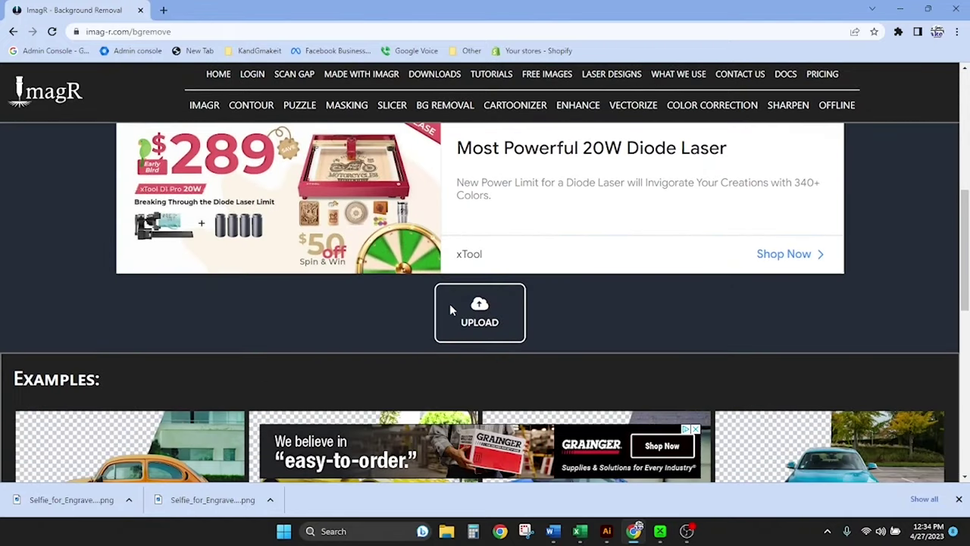
click(480, 311)
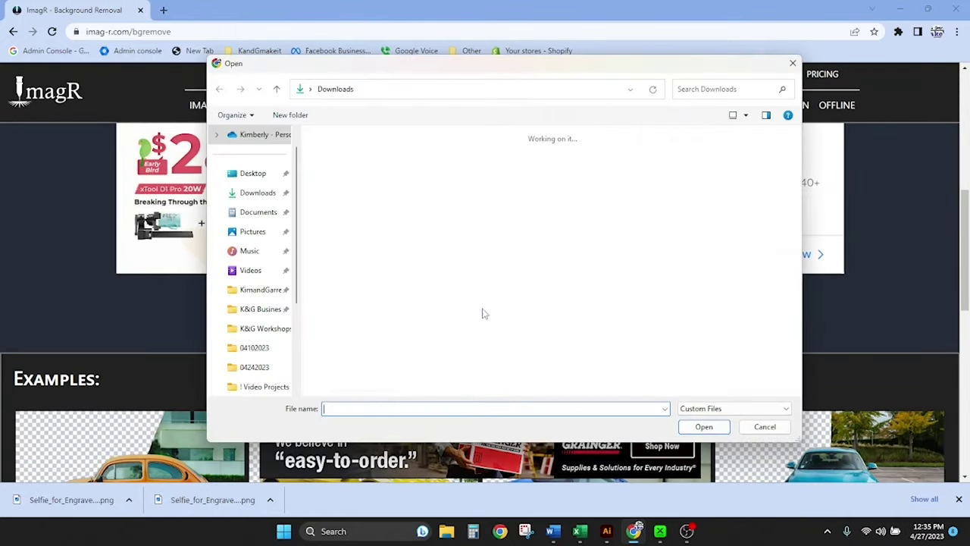
click(267, 387)
click(541, 173)
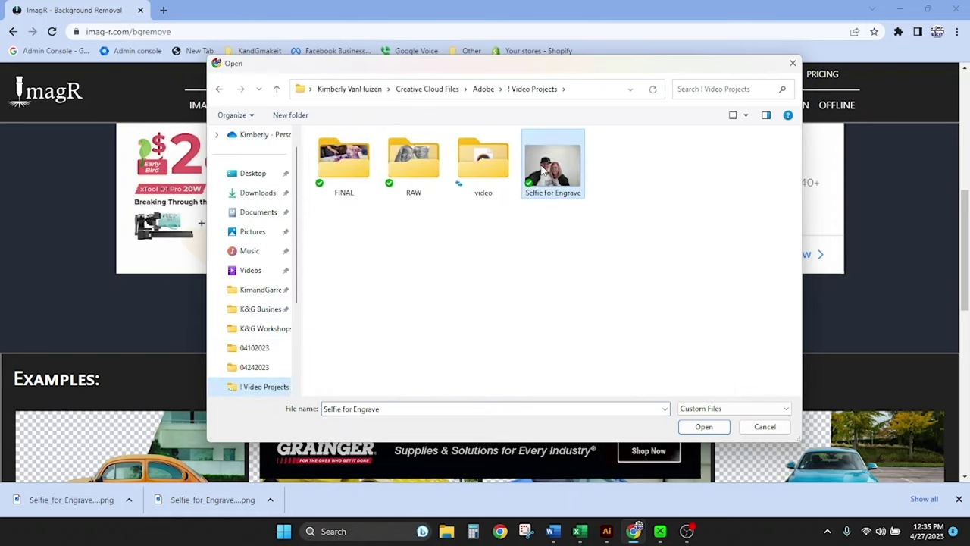
click(703, 426)
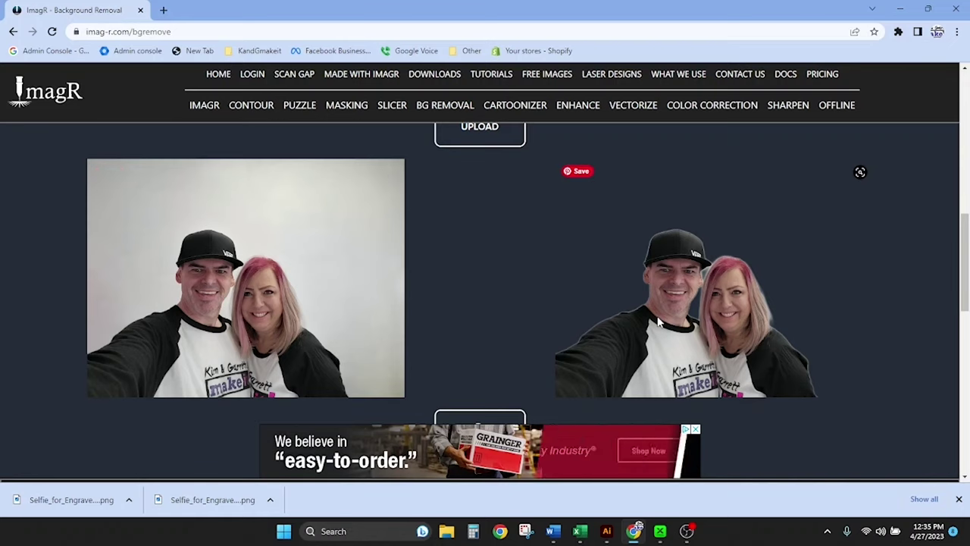
- Download the background-free selfie as a PNG and dismiss the downloads list
scroll(656, 322, down, 1)
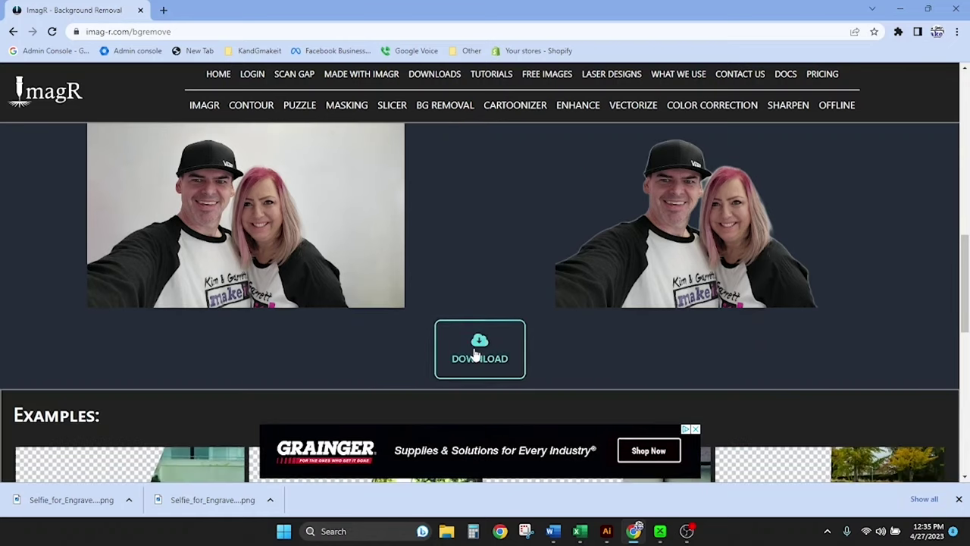
click(475, 354)
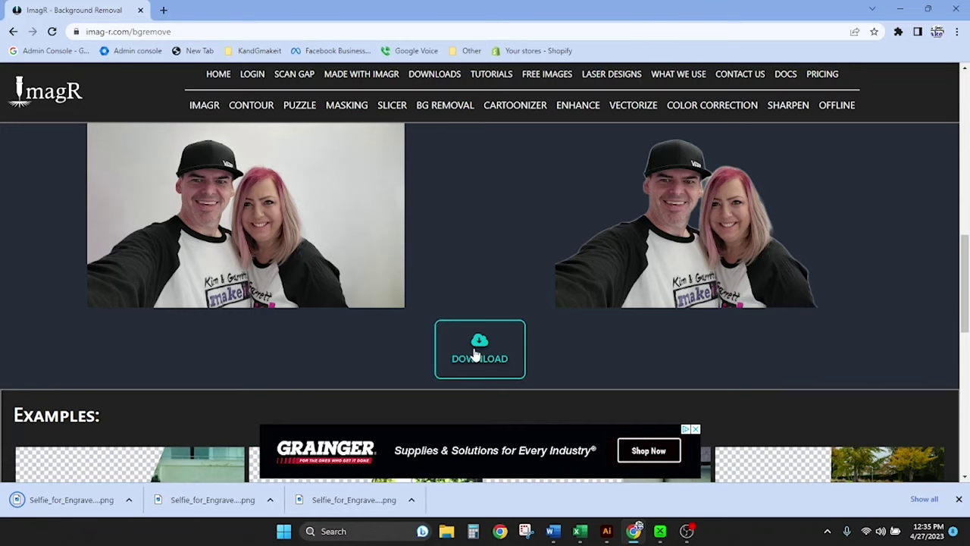
click(957, 498)
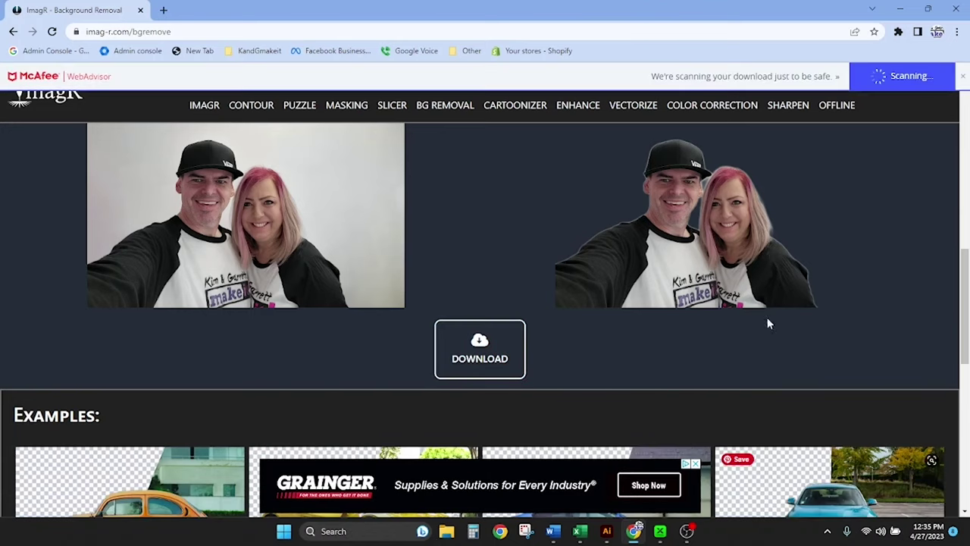
scroll(519, 165, up, 5)
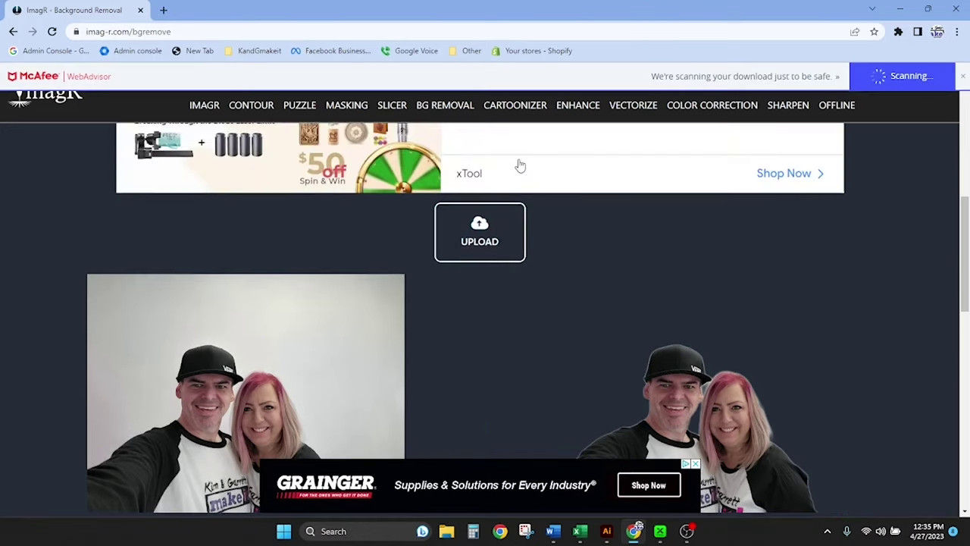
scroll(470, 151, up, 3)
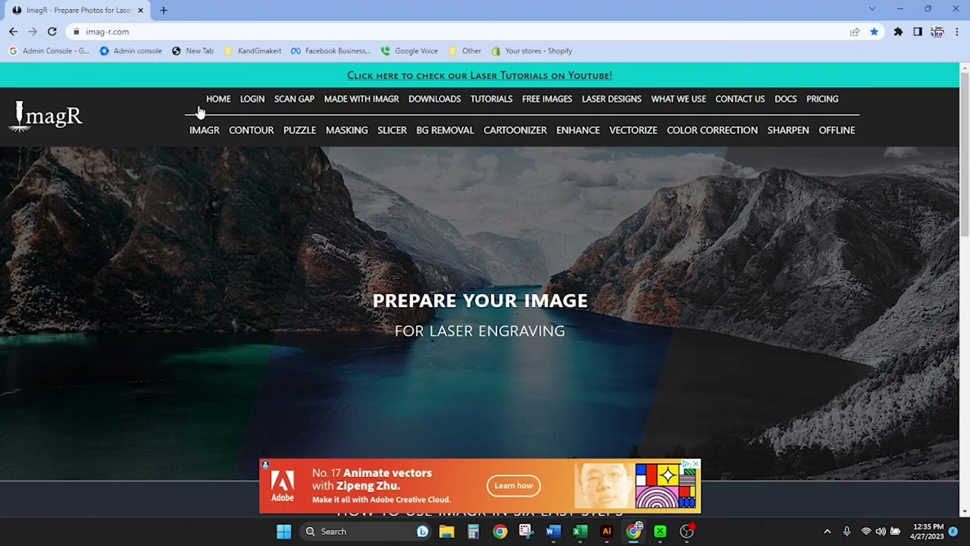
- Load the bgremove selfie PNG from Downloads into the ImagR photo editor
scroll(496, 341, down, 8)
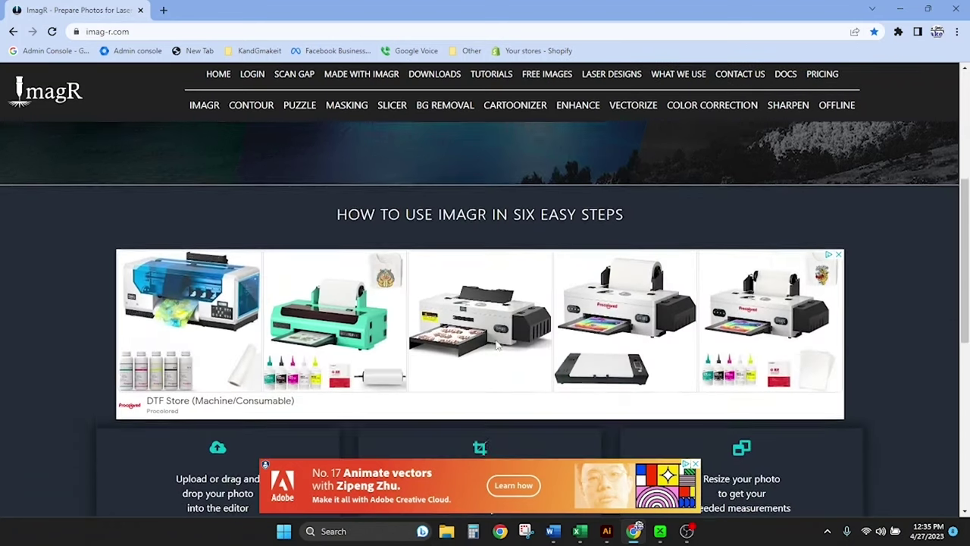
scroll(497, 343, down, 1)
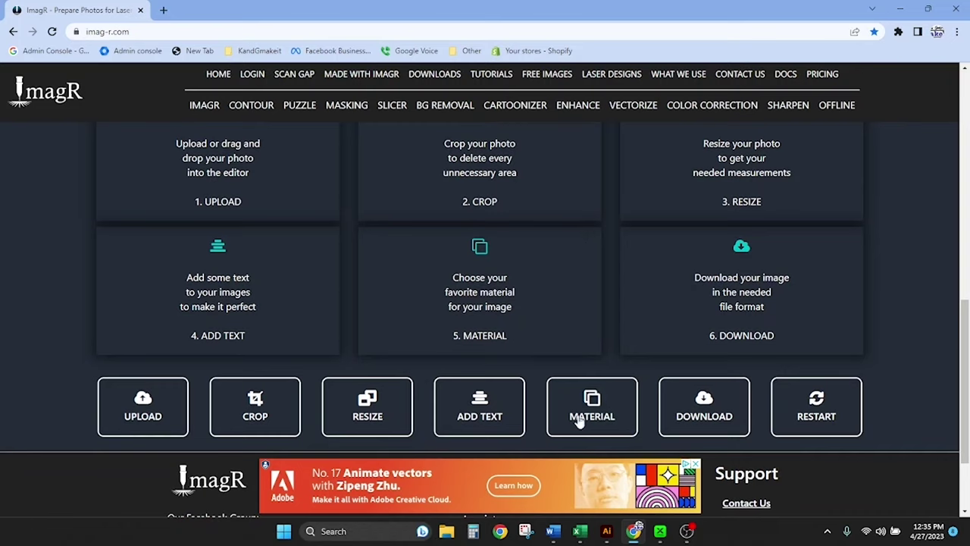
click(143, 409)
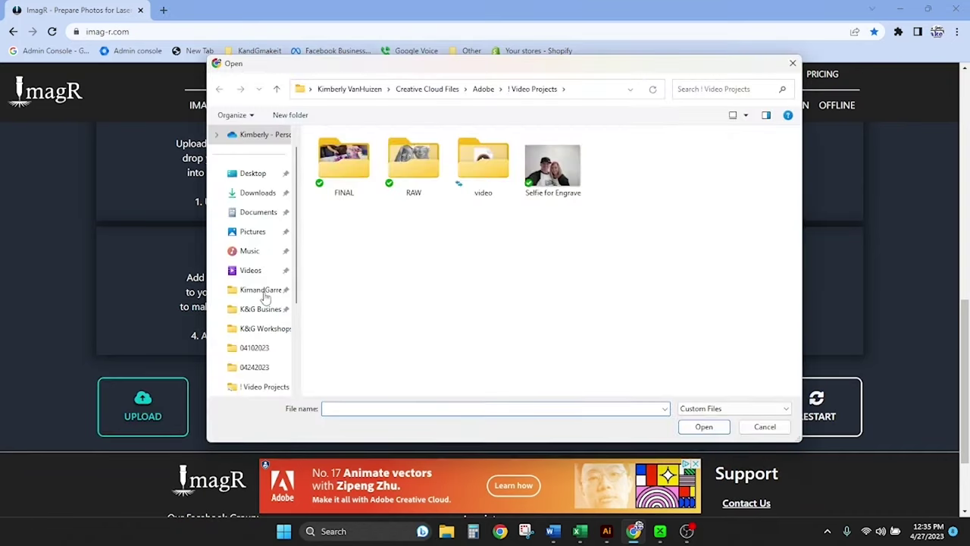
click(256, 192)
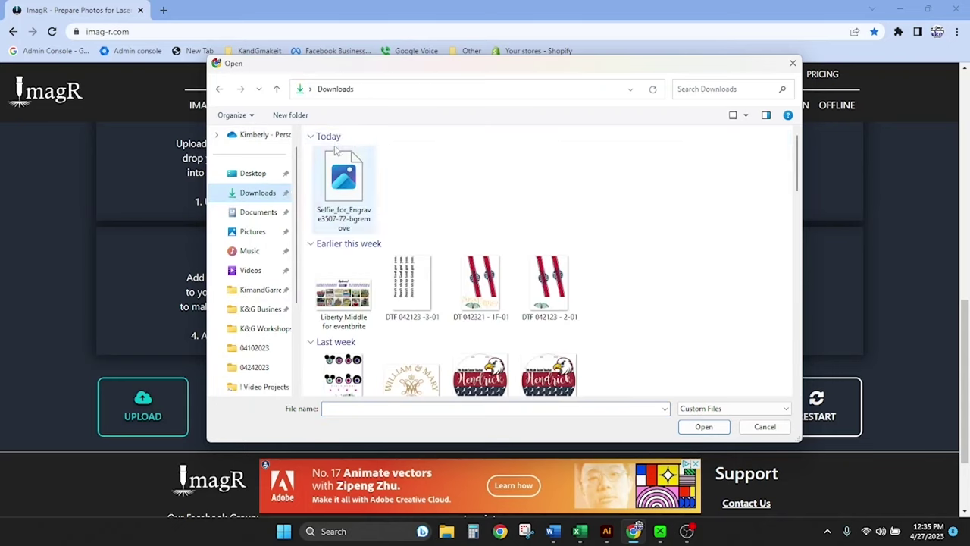
click(344, 182)
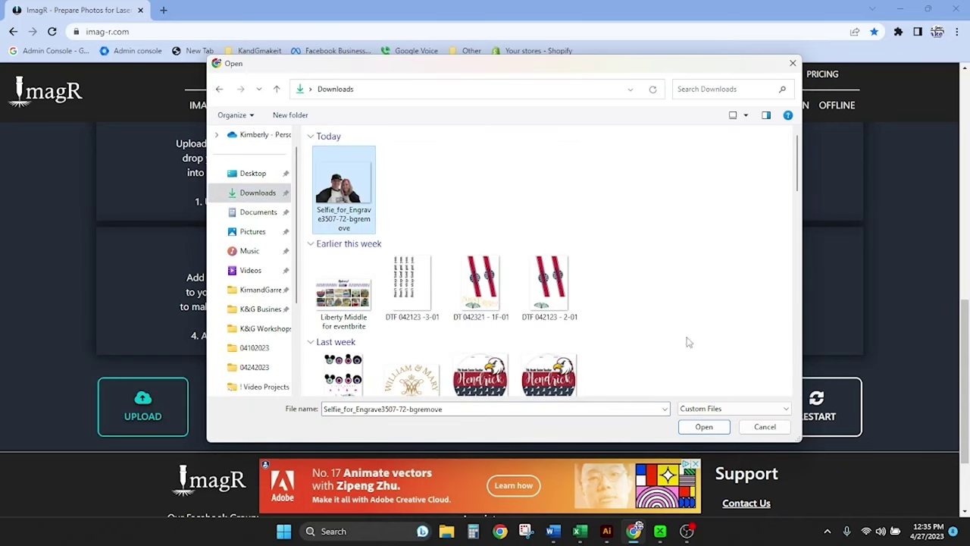
click(703, 427)
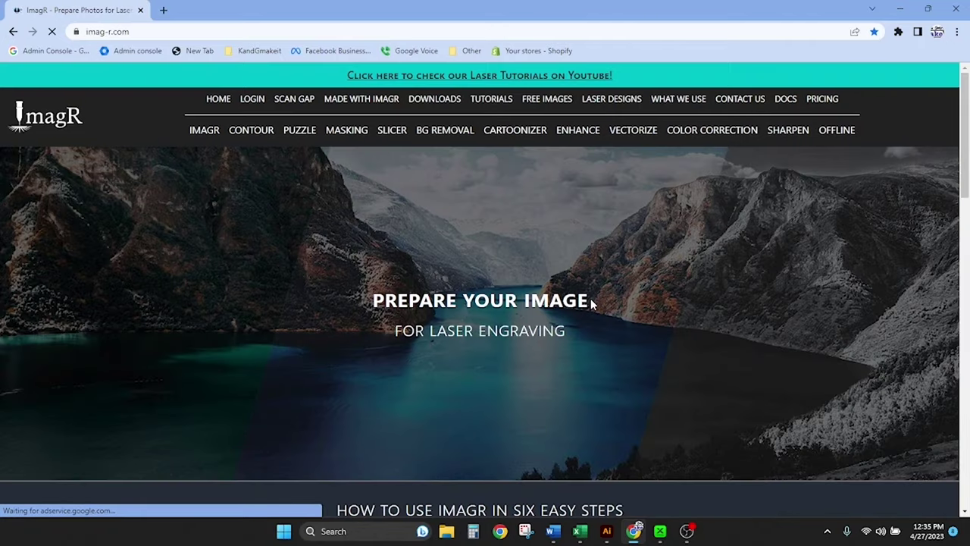
scroll(590, 304, down, 3)
- Start cropping the photo with the crop area locked to a square
scroll(593, 303, down, 10)
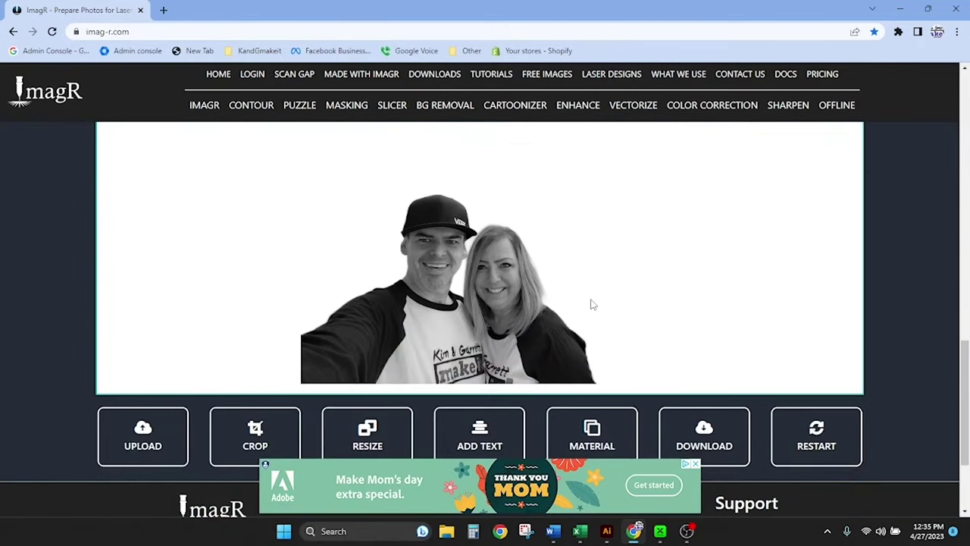
scroll(592, 304, down, 1)
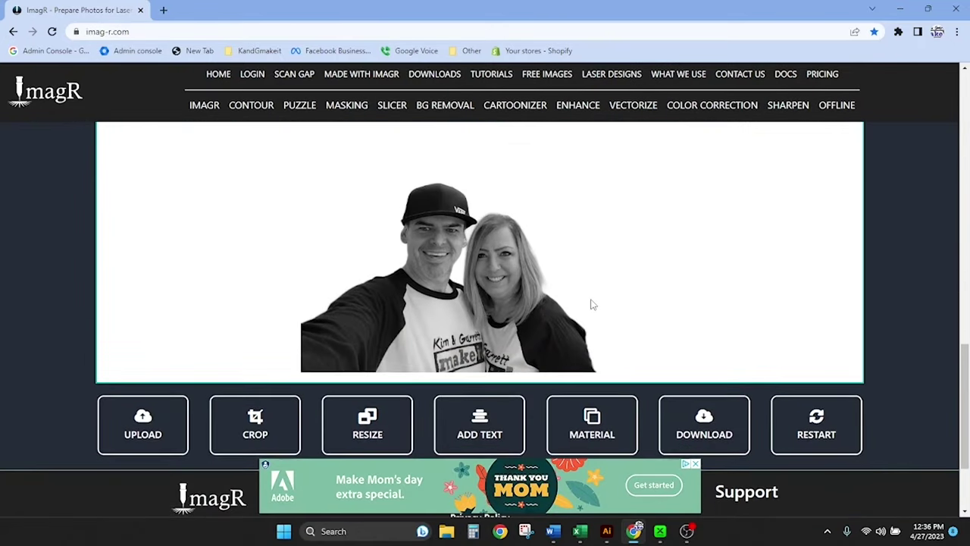
click(259, 421)
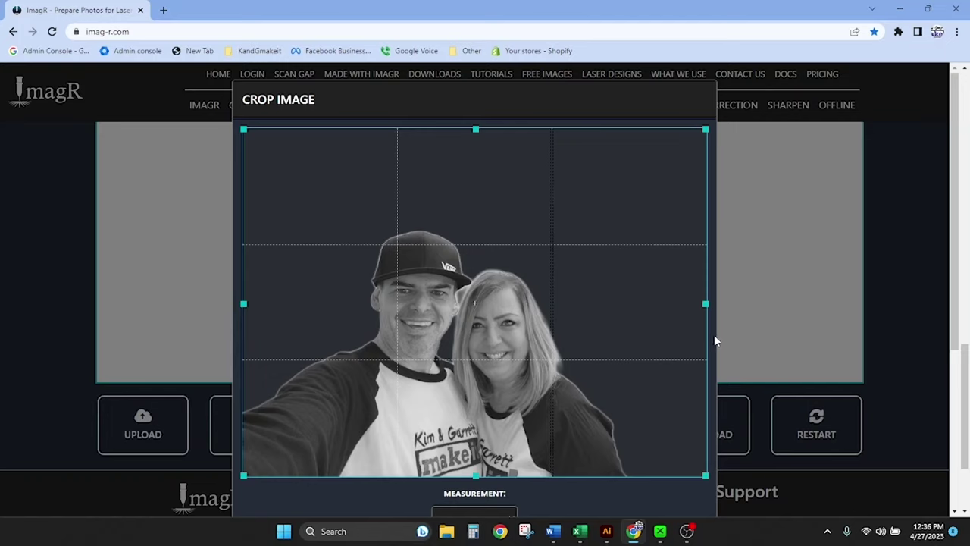
scroll(714, 337, down, 3)
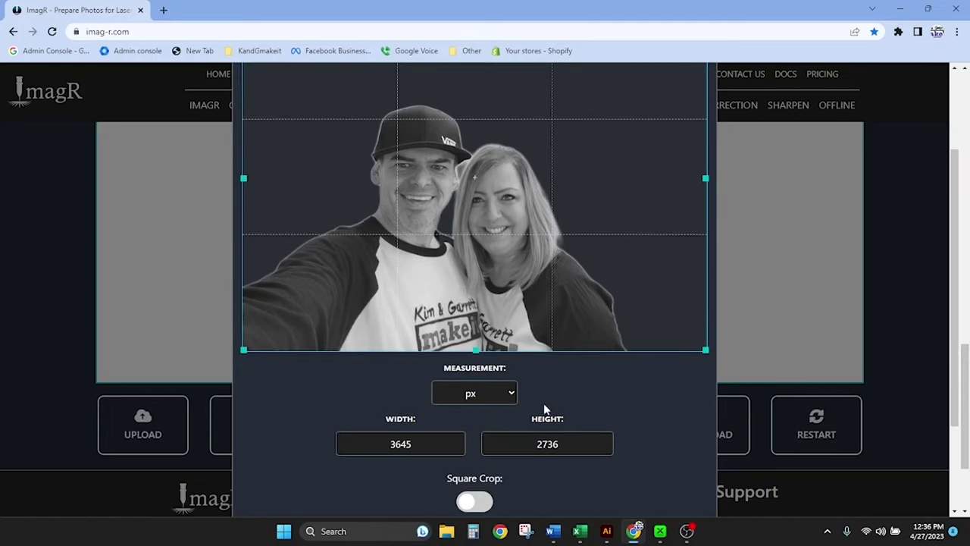
click(471, 503)
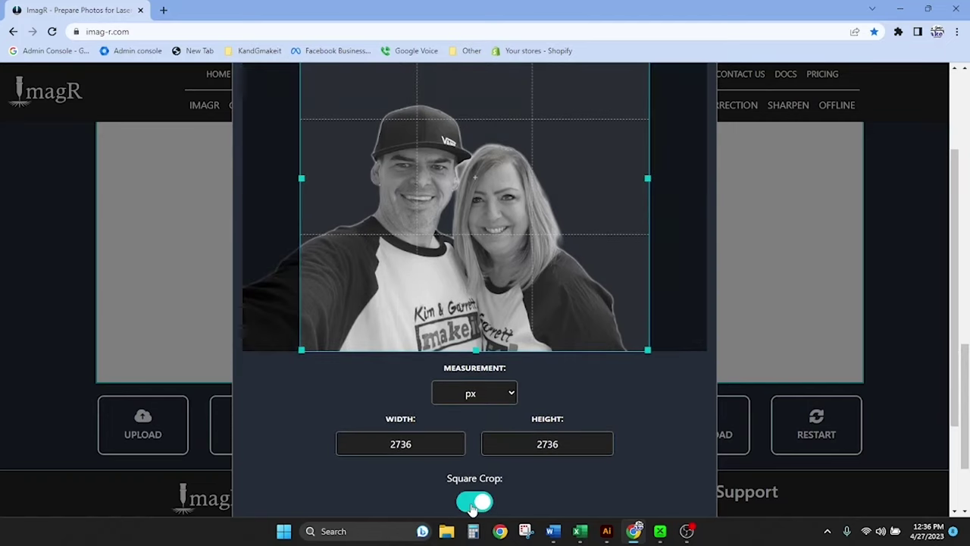
- Fit the square crop box around both faces and apply the 1848 px crop
scroll(614, 247, up, 4)
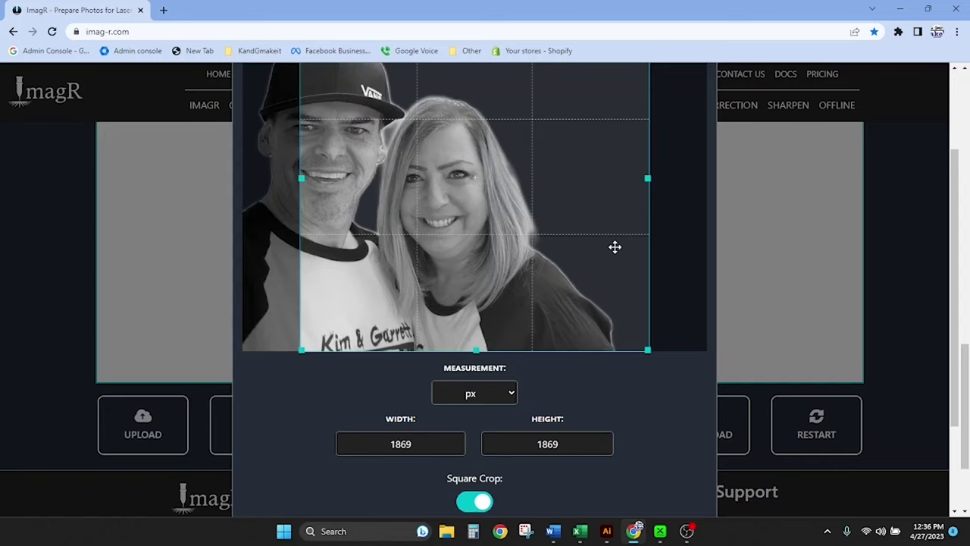
scroll(614, 245, down, 1)
scroll(725, 190, up, 1)
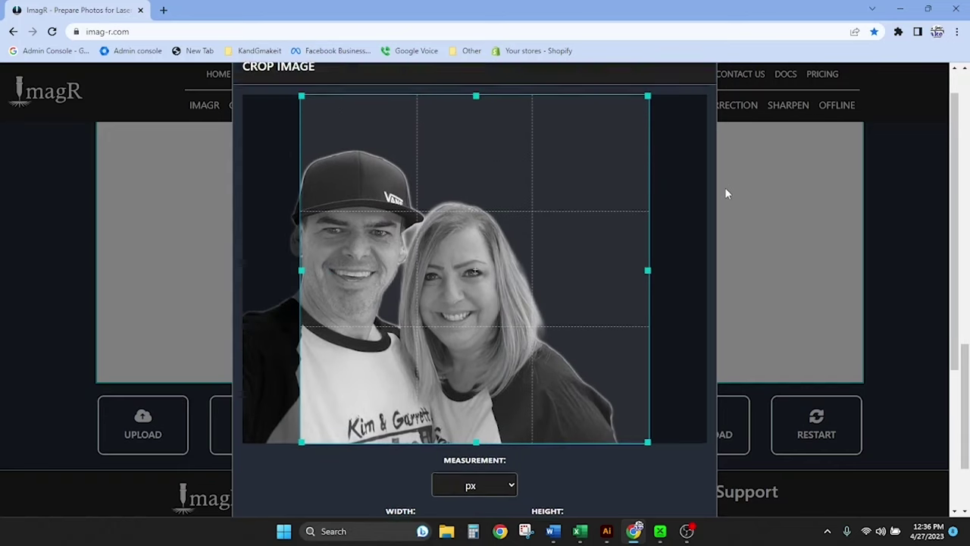
drag(506, 283, 452, 288)
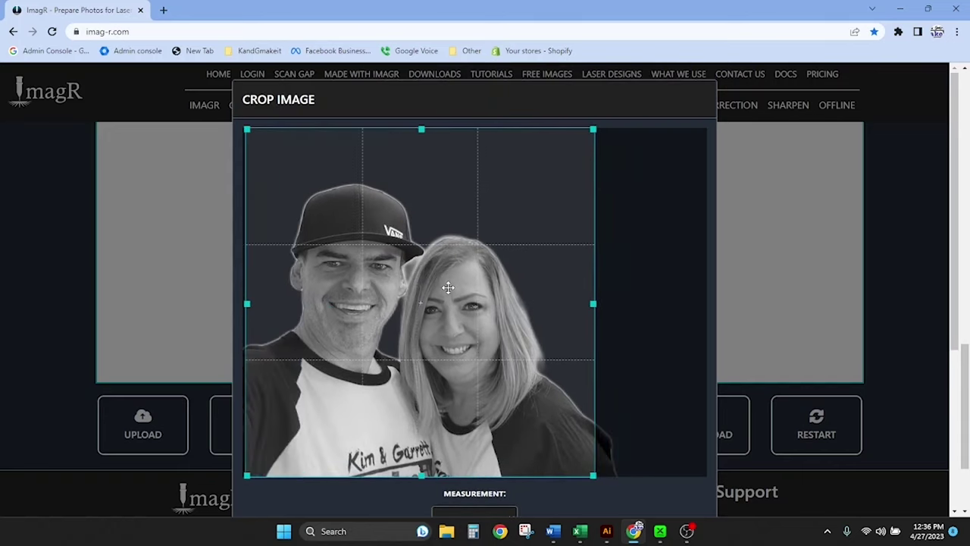
drag(592, 129, 613, 157)
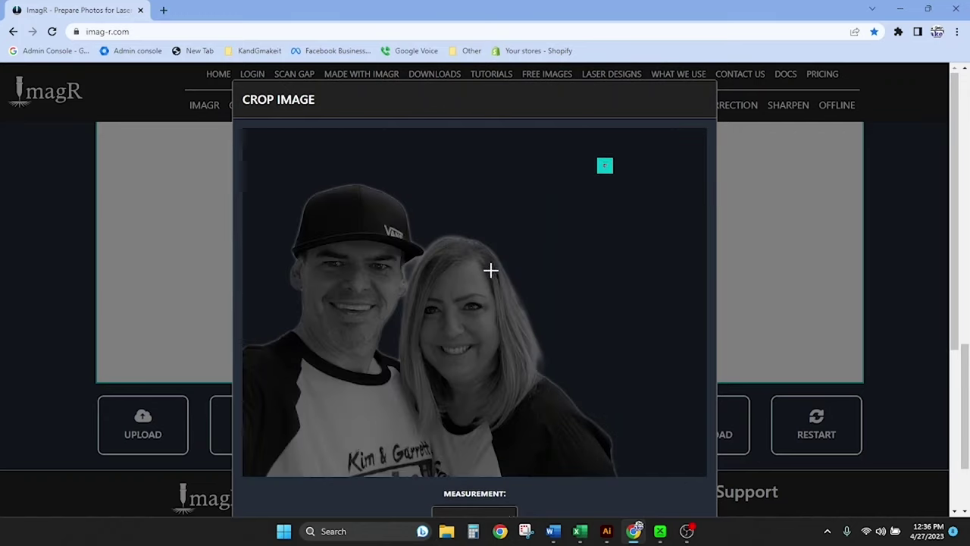
drag(255, 170, 574, 444)
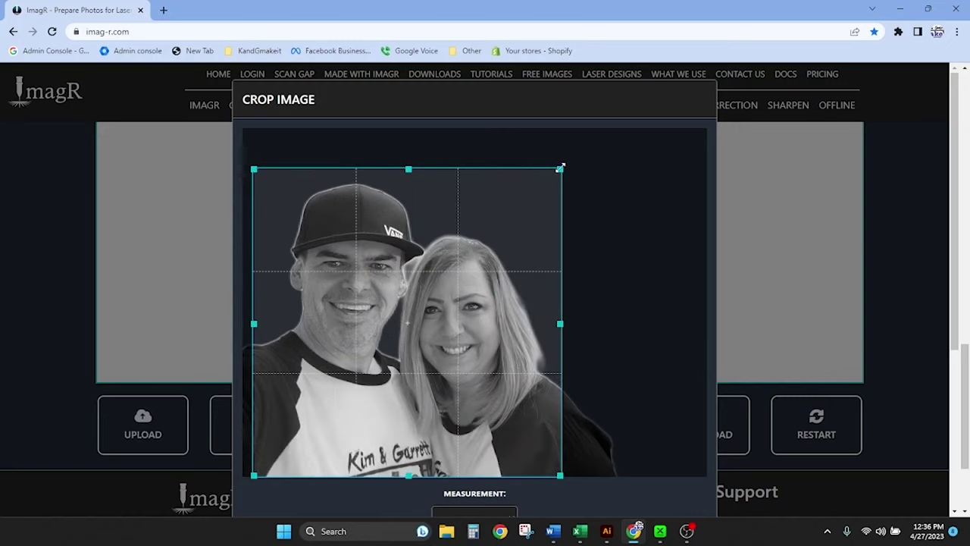
drag(560, 167, 605, 162)
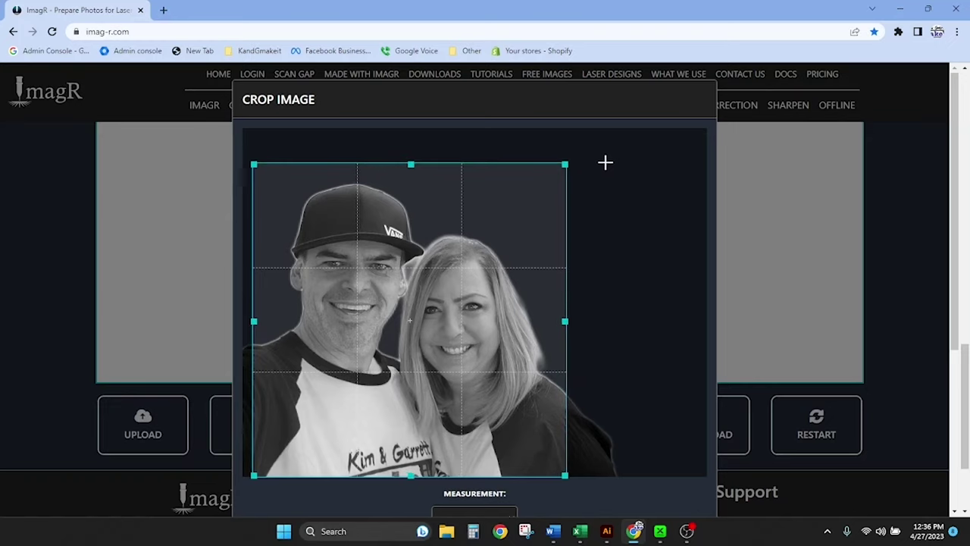
scroll(712, 353, down, 3)
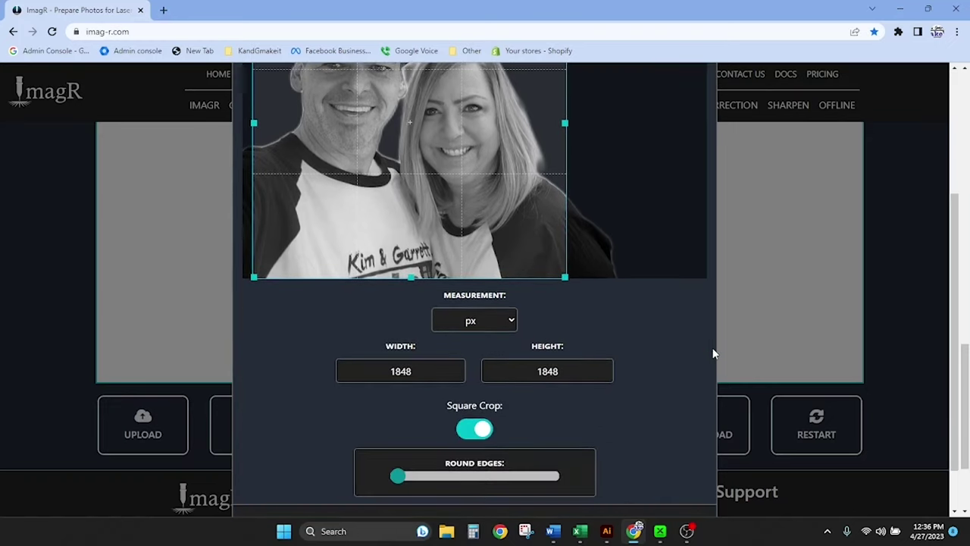
scroll(713, 353, down, 1)
click(448, 472)
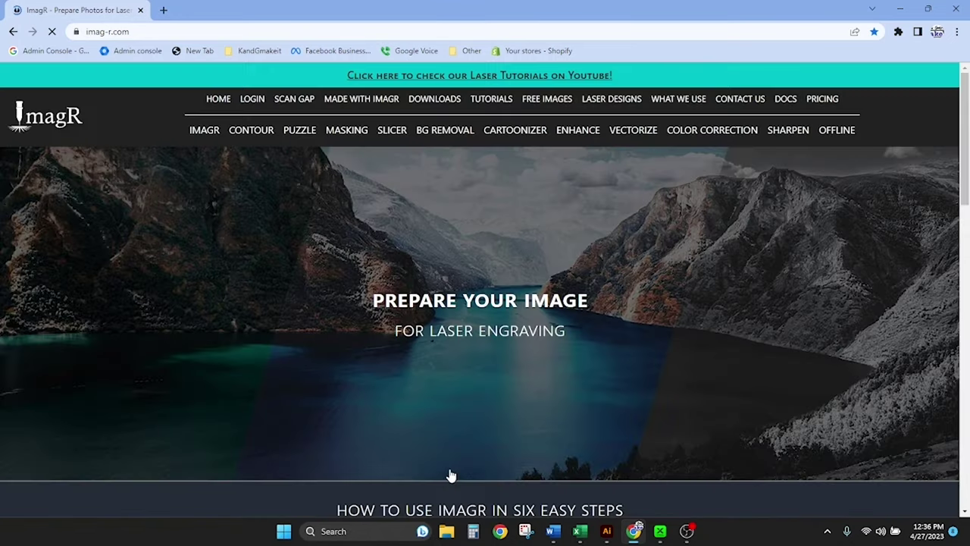
- Resize the photo to 4.0 in width at 300 DPI, measured in inches
scroll(450, 474, down, 5)
scroll(450, 474, down, 7)
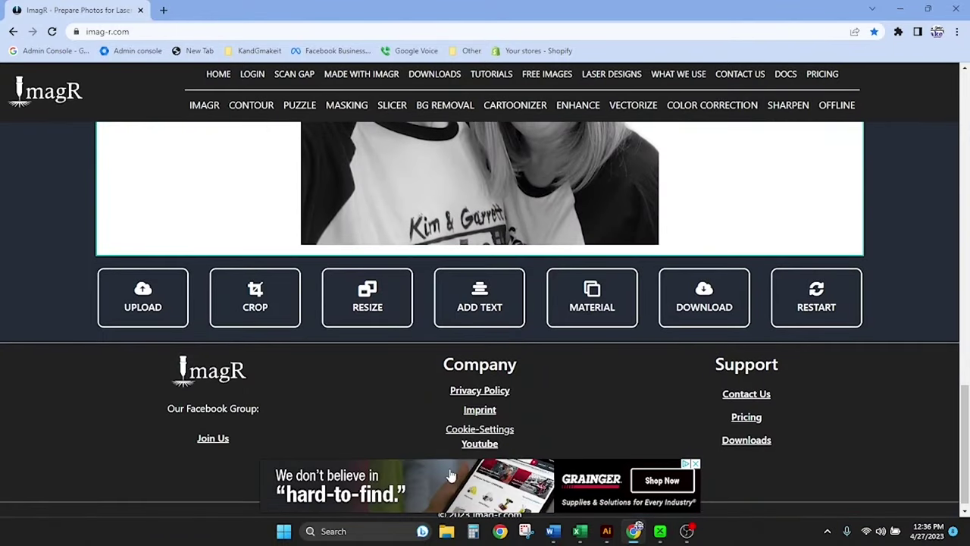
click(387, 306)
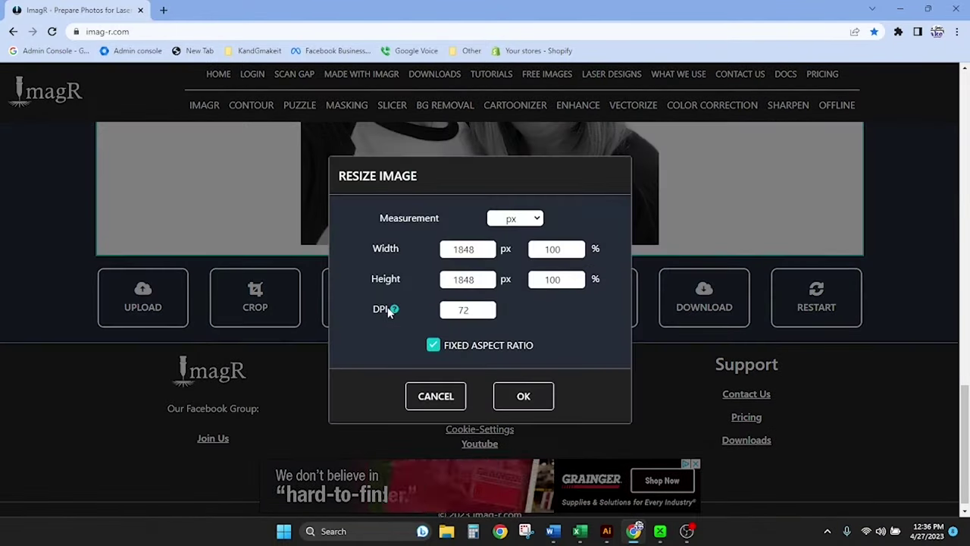
click(540, 220)
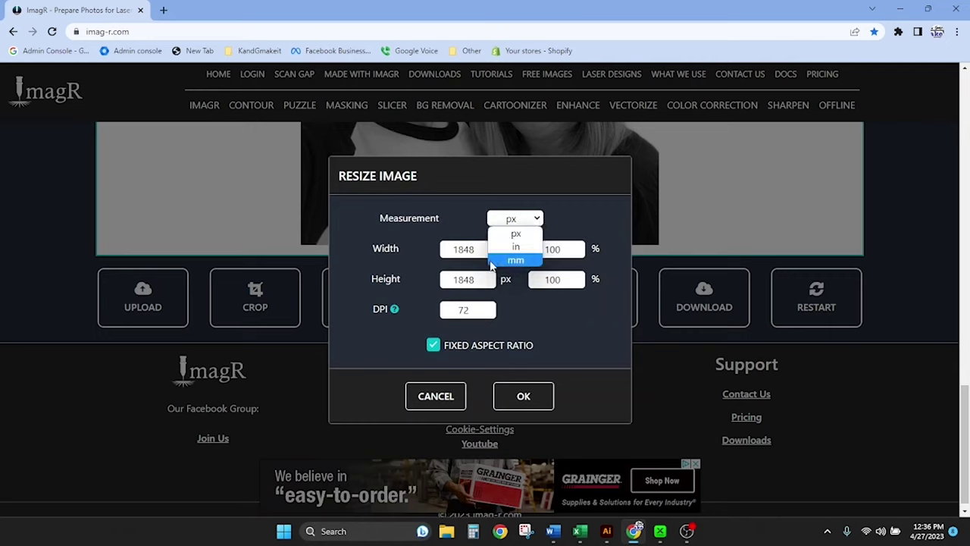
click(506, 243)
drag(491, 250, 425, 254)
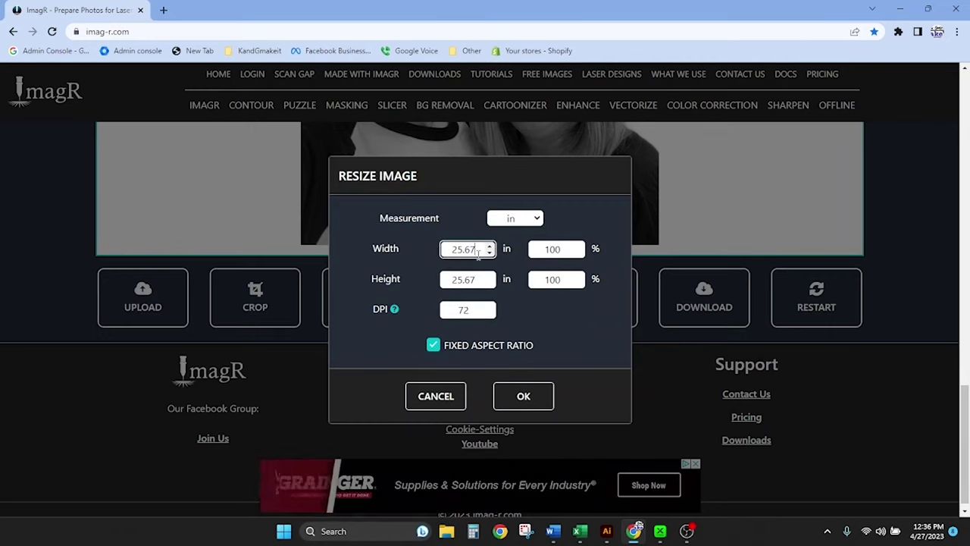
text(4.0)
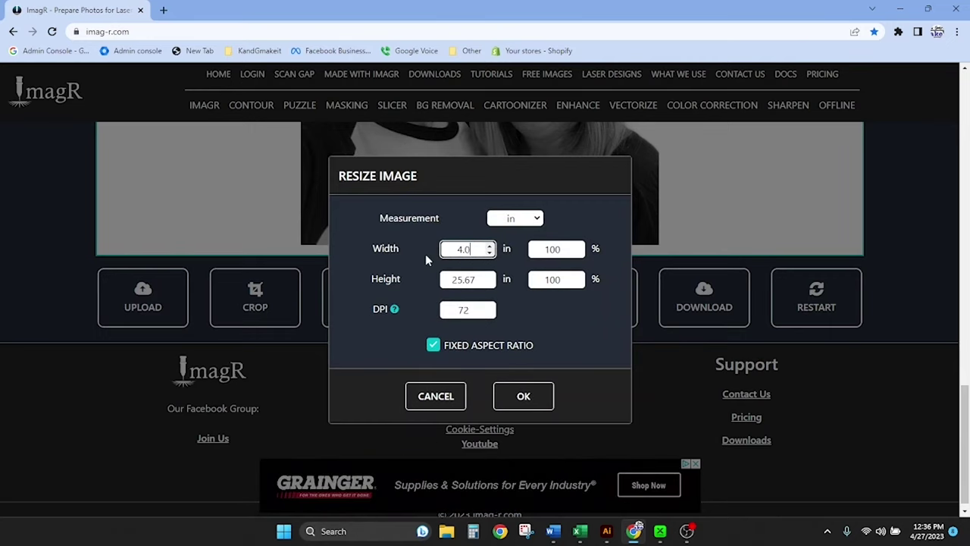
key(Tab)
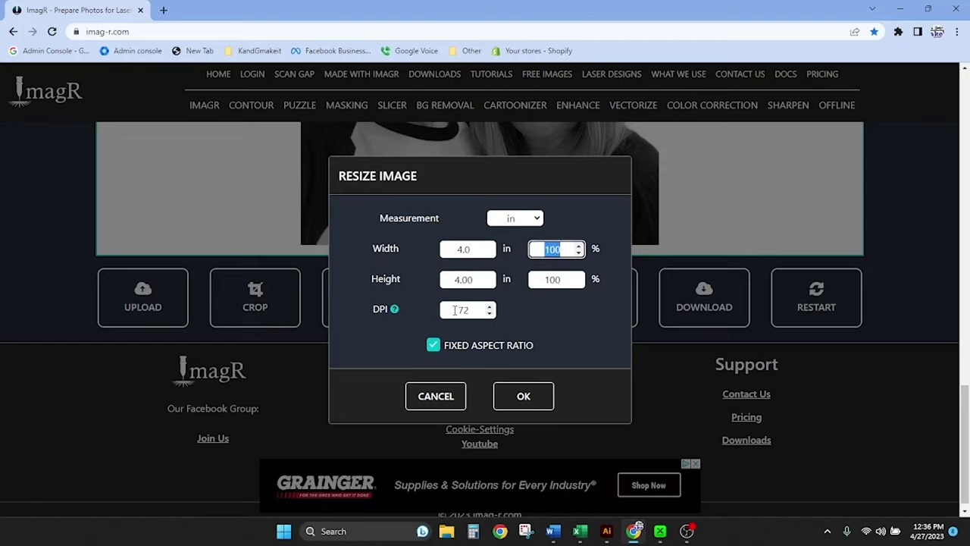
drag(477, 311, 445, 308)
text(300)
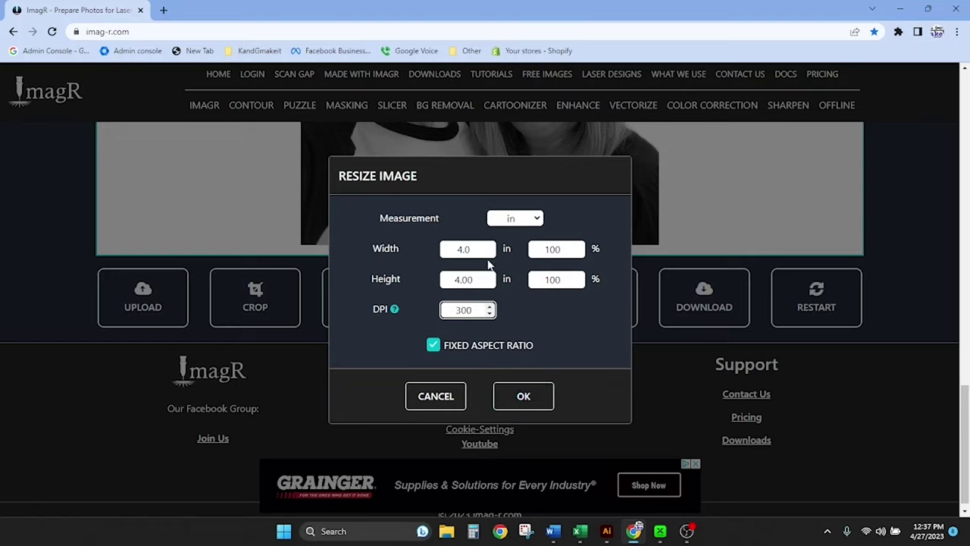
click(530, 400)
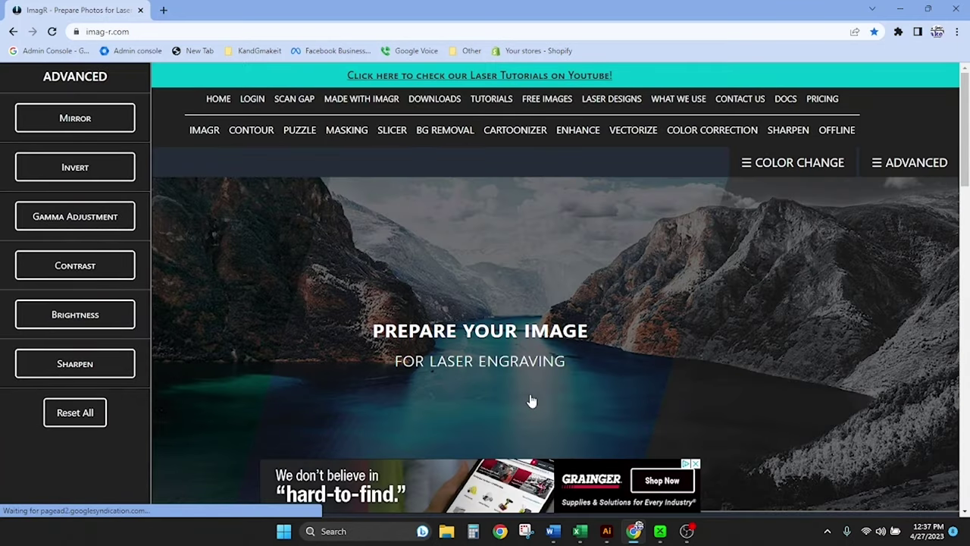
- Scroll down and bring up the material choices for the photo
scroll(531, 400, down, 10)
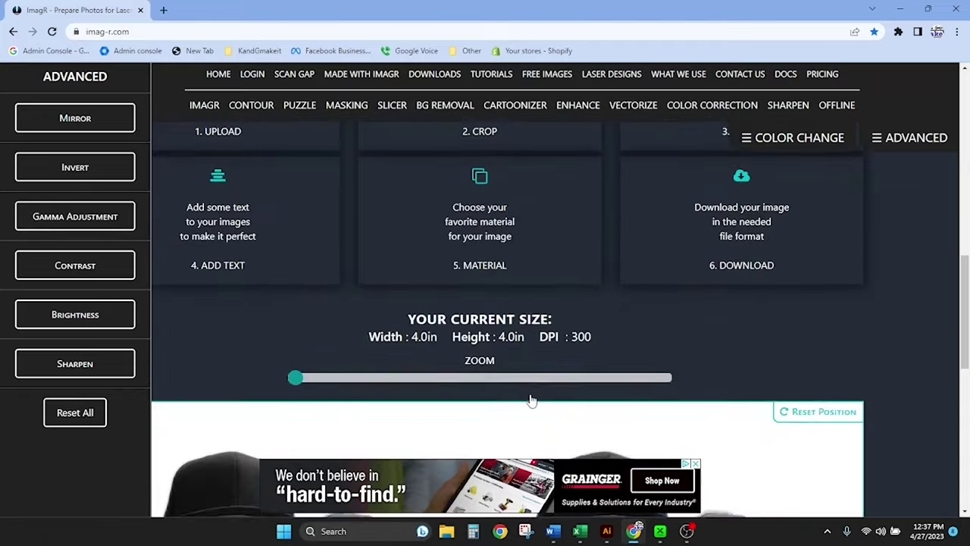
scroll(531, 400, down, 6)
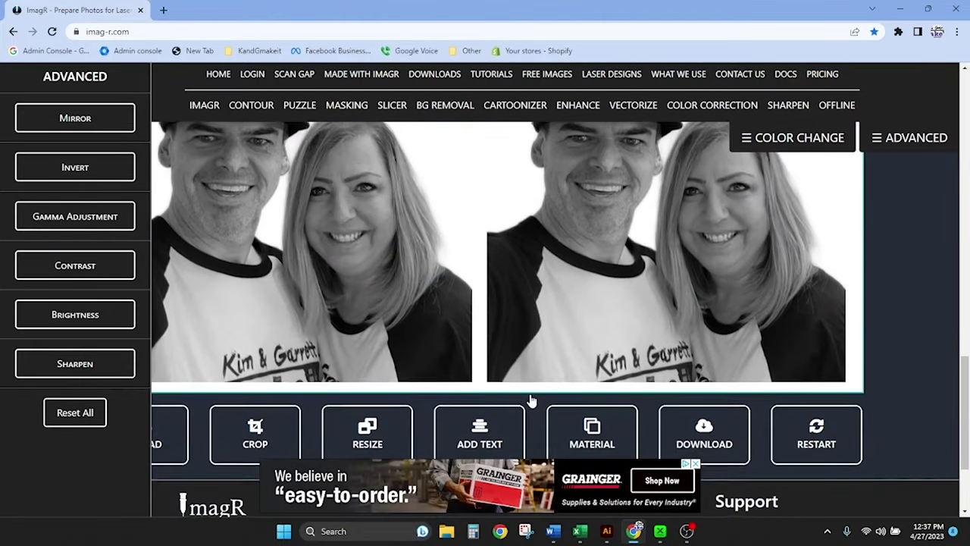
scroll(532, 400, down, 1)
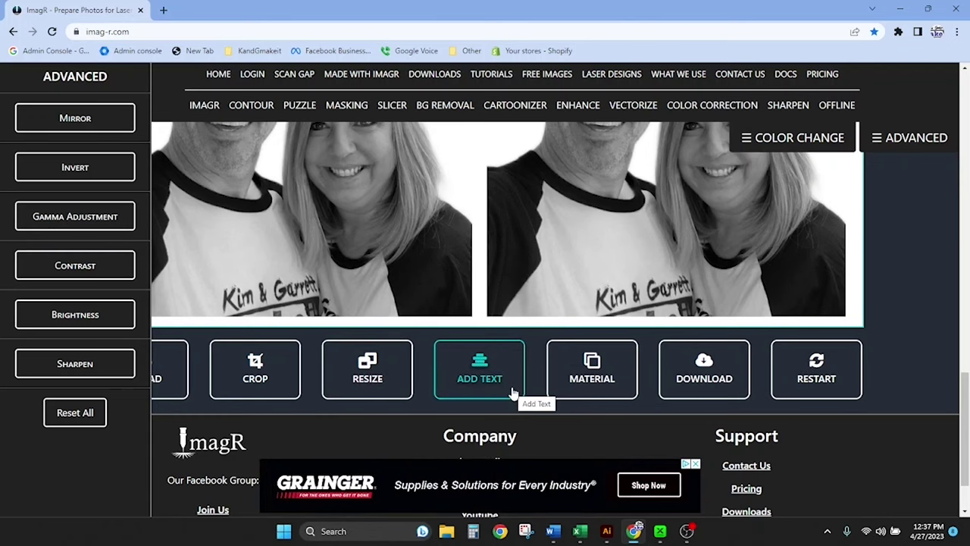
click(579, 372)
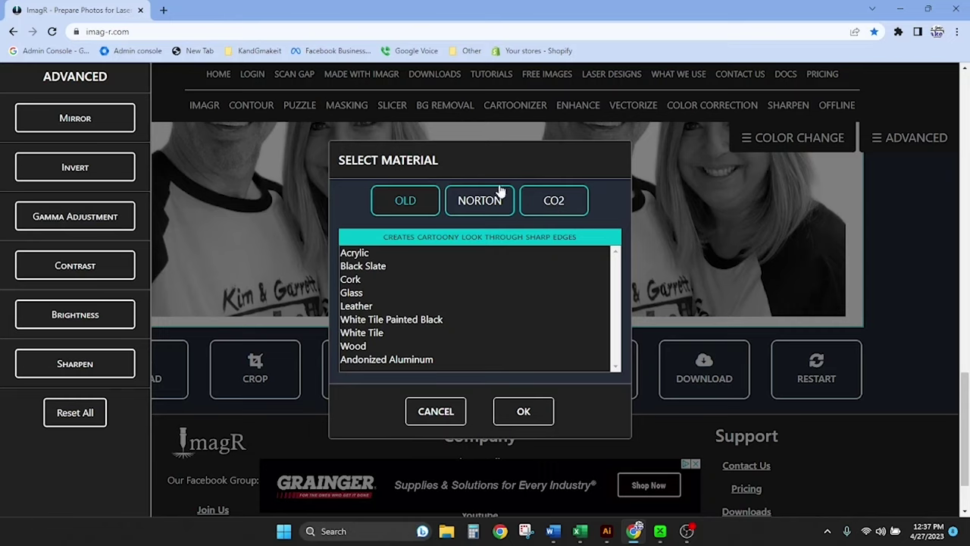
- Pick Norton Acrylic from the NORTON material presets and apply it
click(478, 209)
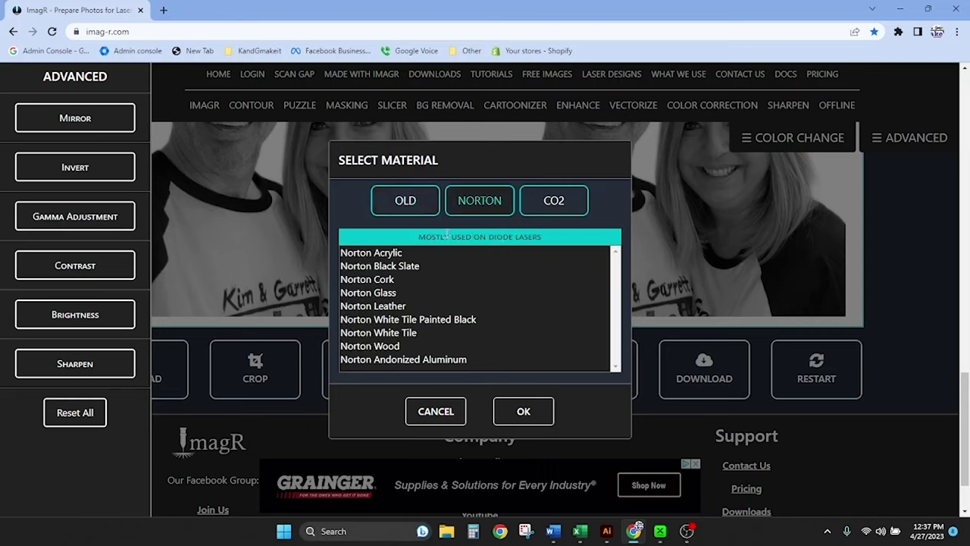
click(394, 255)
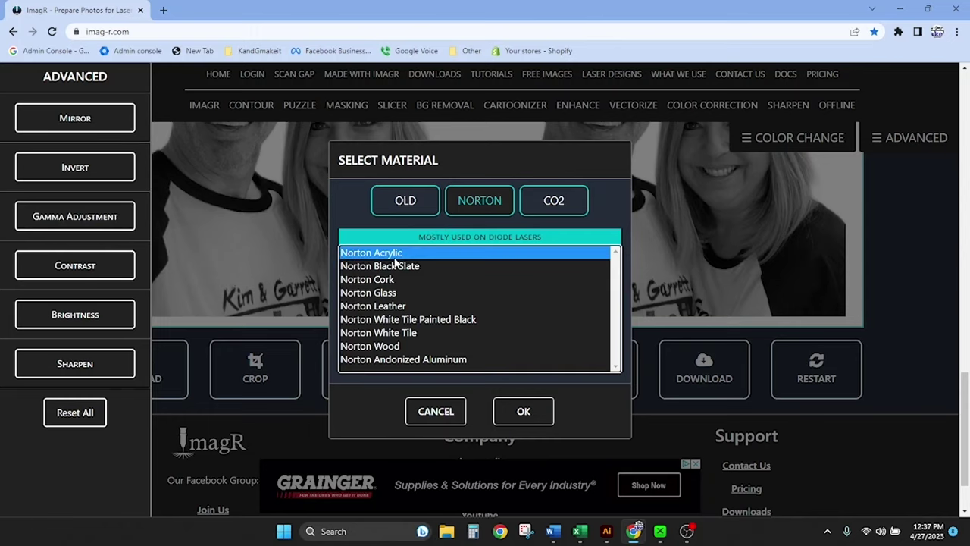
click(526, 409)
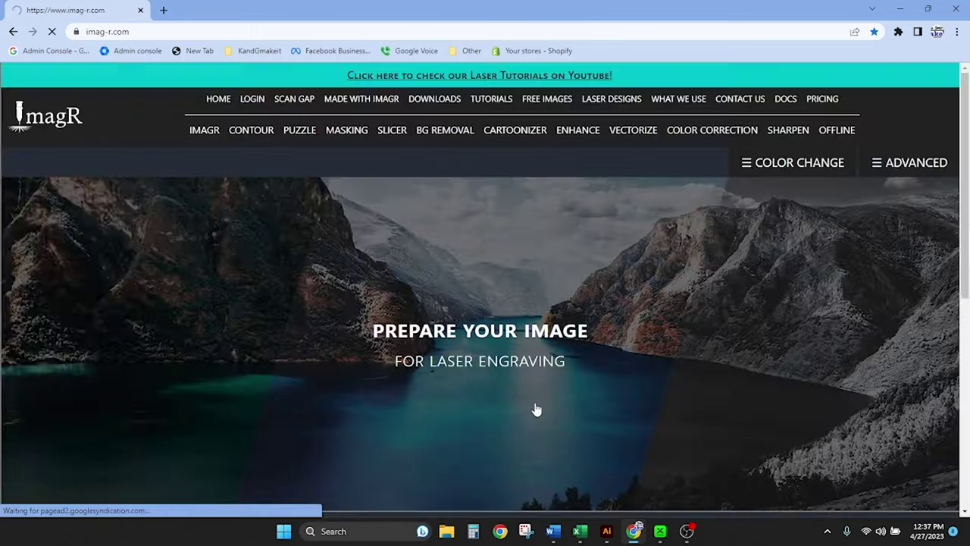
- Save the Norton Acrylic-processed portrait as a PNG and switch to xTool Creative Space
scroll(535, 409, down, 1)
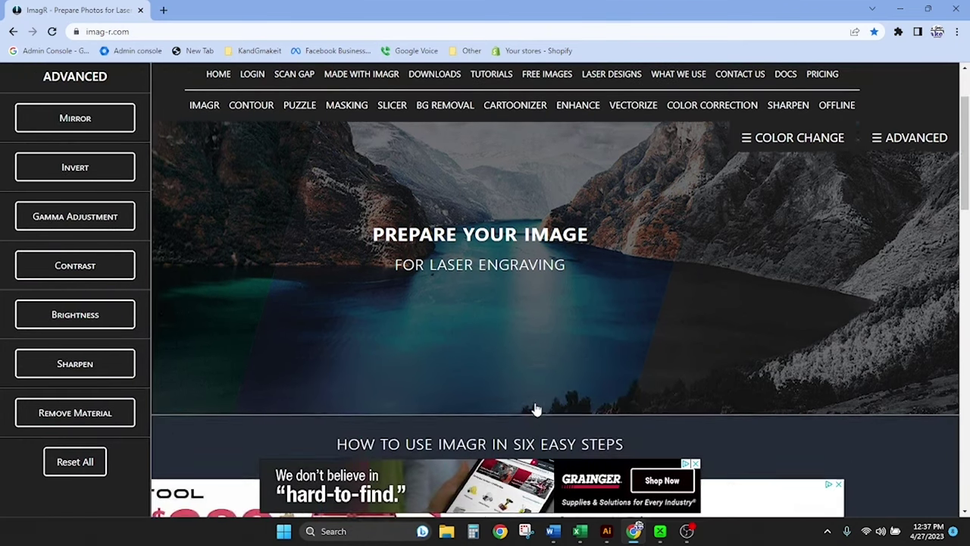
scroll(535, 409, down, 1)
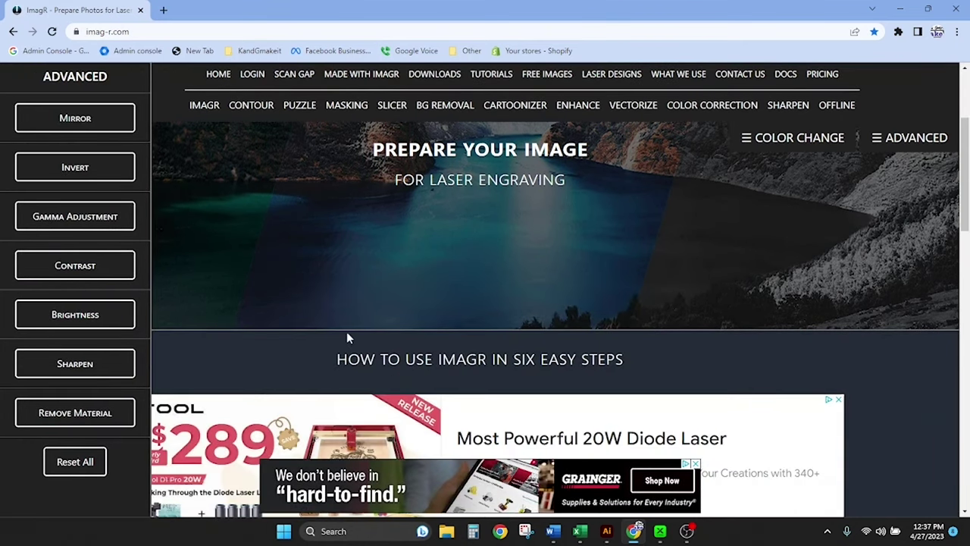
scroll(476, 226, down, 5)
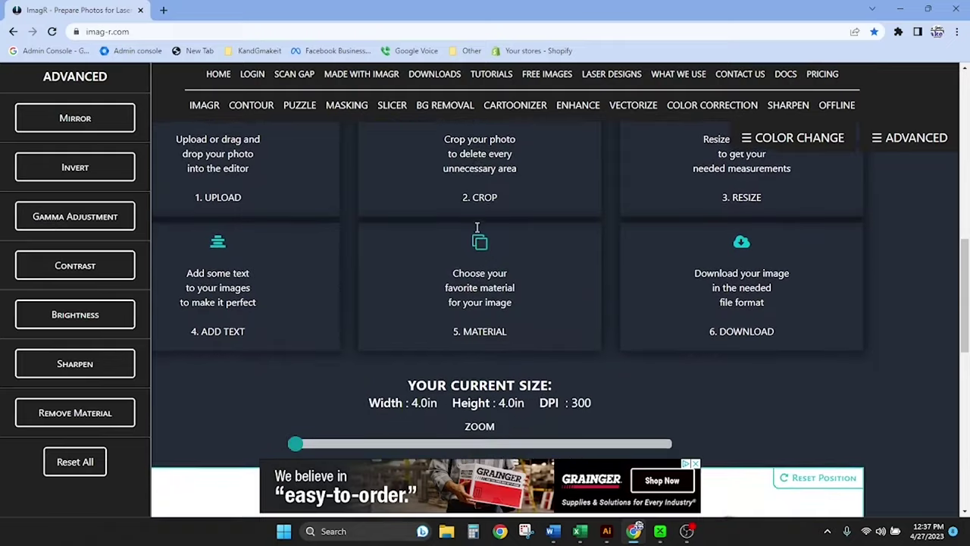
scroll(477, 227, down, 6)
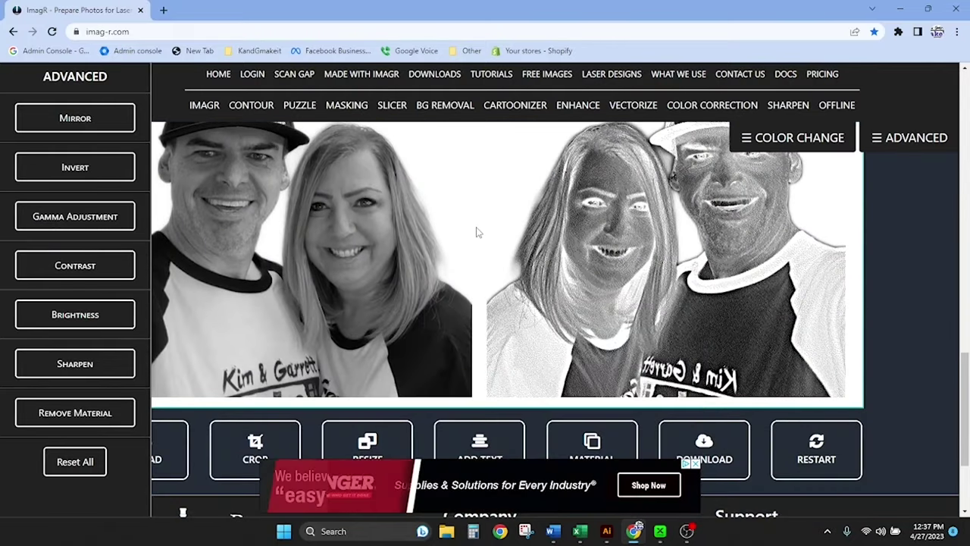
scroll(477, 233, up, 1)
scroll(476, 232, down, 2)
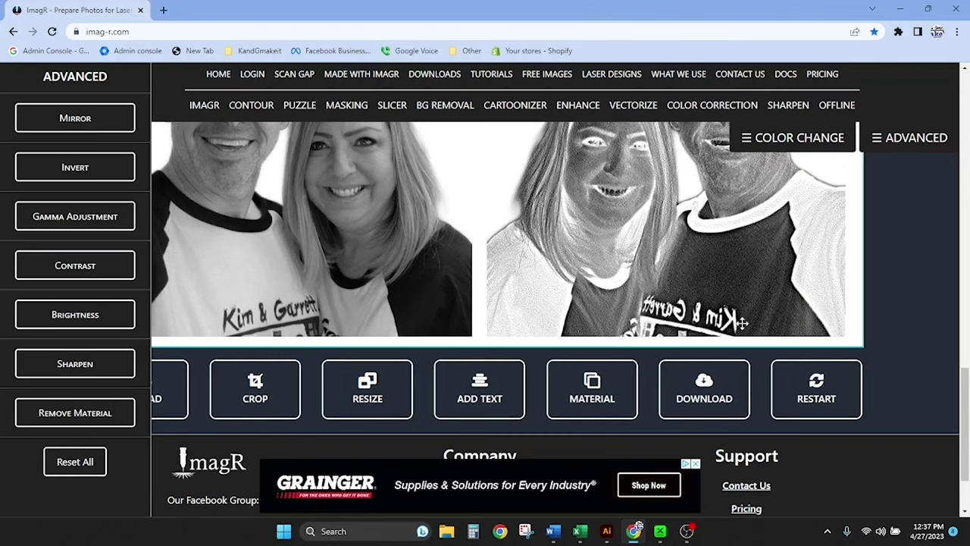
click(734, 383)
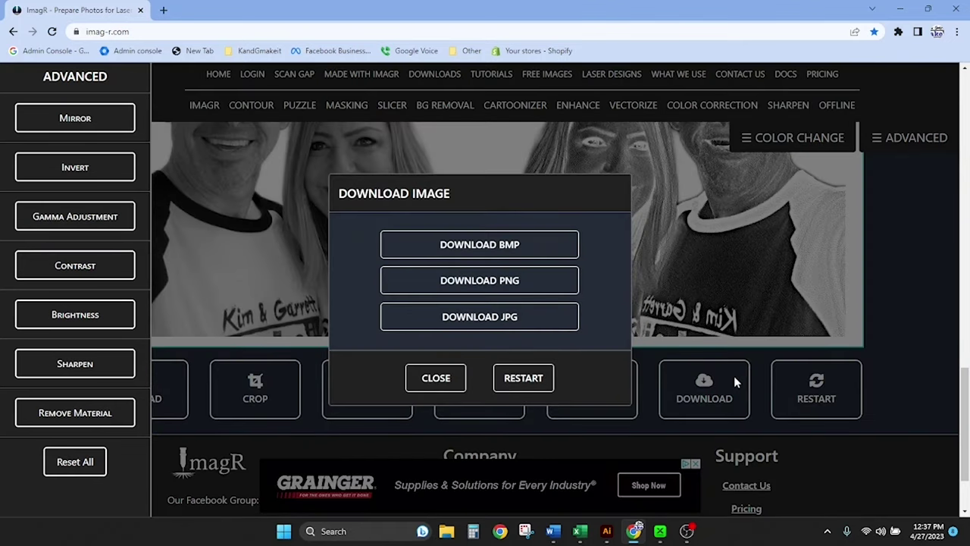
click(533, 282)
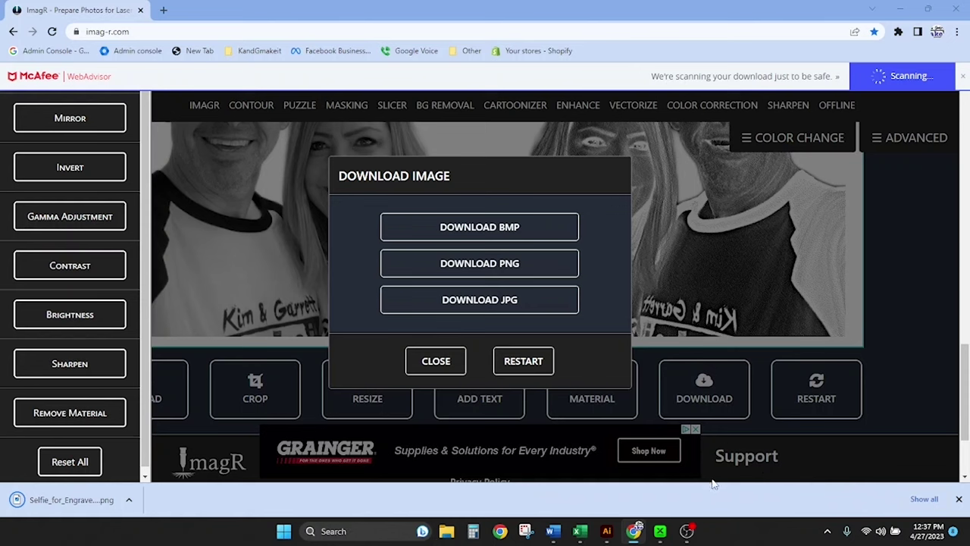
click(660, 530)
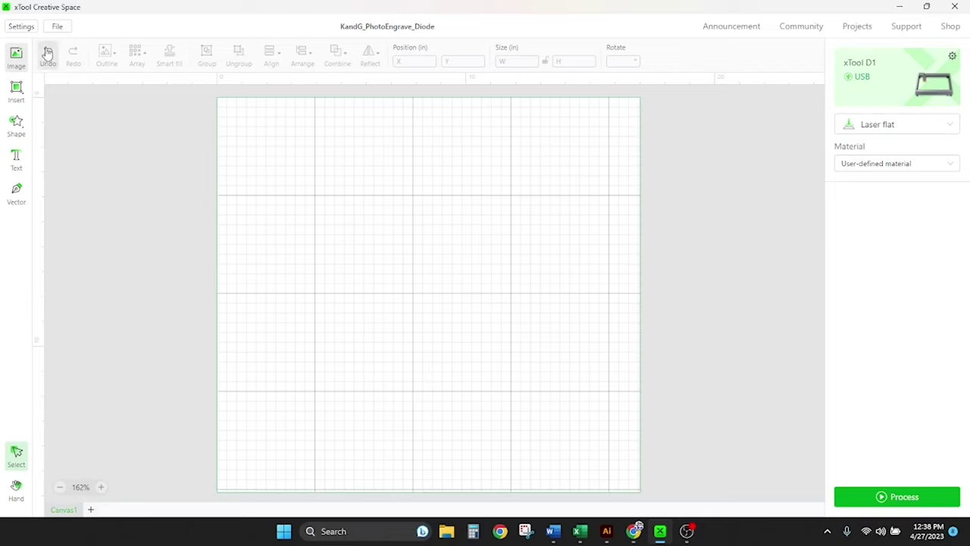
- Import the norton-acrylic selfie image and drag it to the canvas centre
click(16, 55)
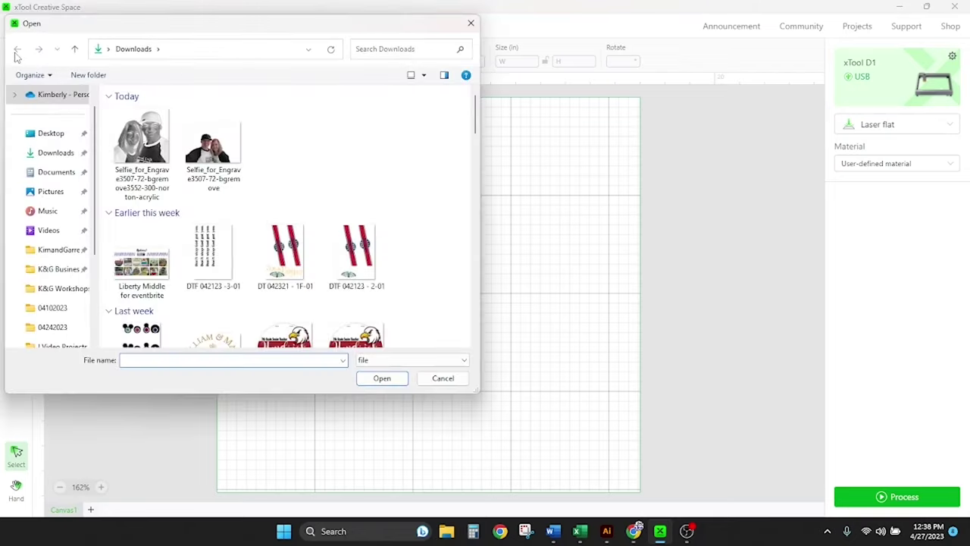
click(151, 150)
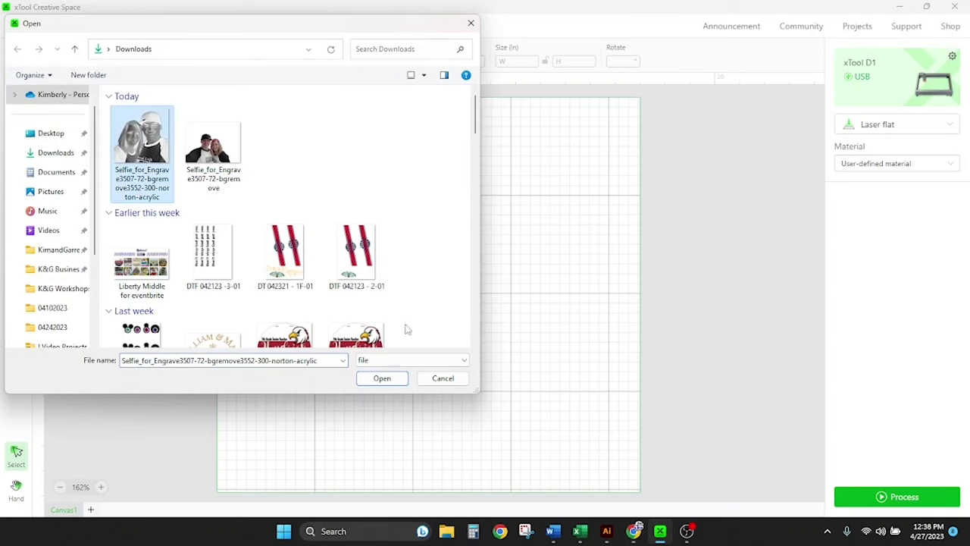
click(382, 378)
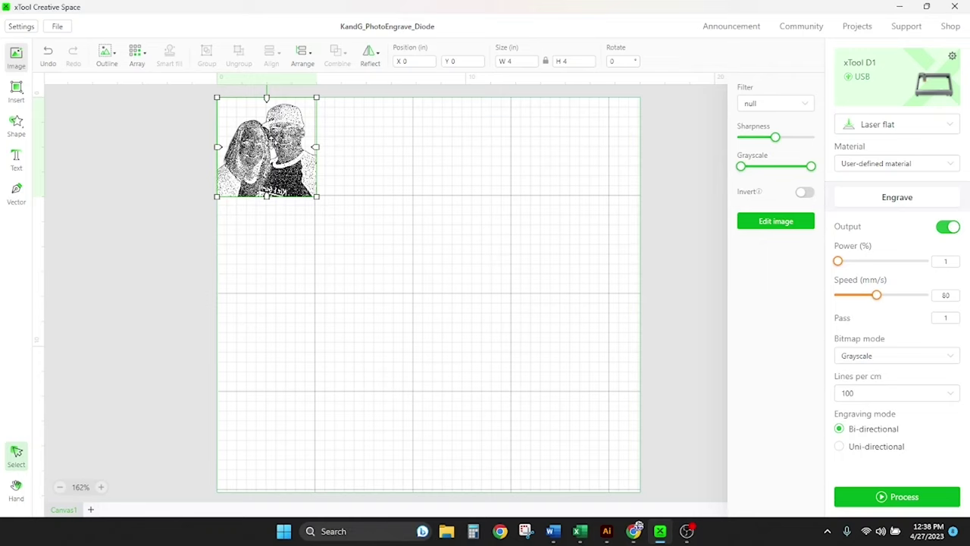
drag(271, 142, 420, 240)
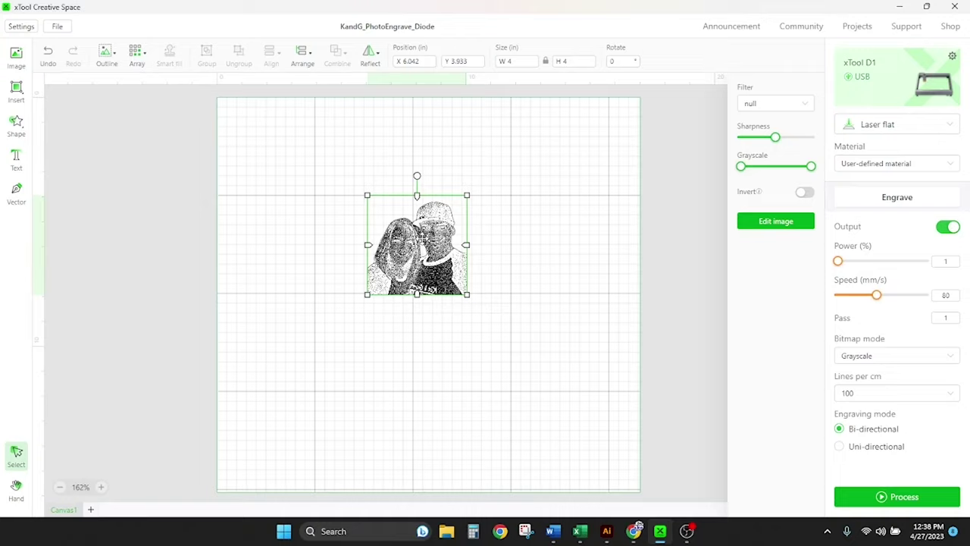
- Mirror the photo horizontally and set its width to 3.25 in
click(369, 54)
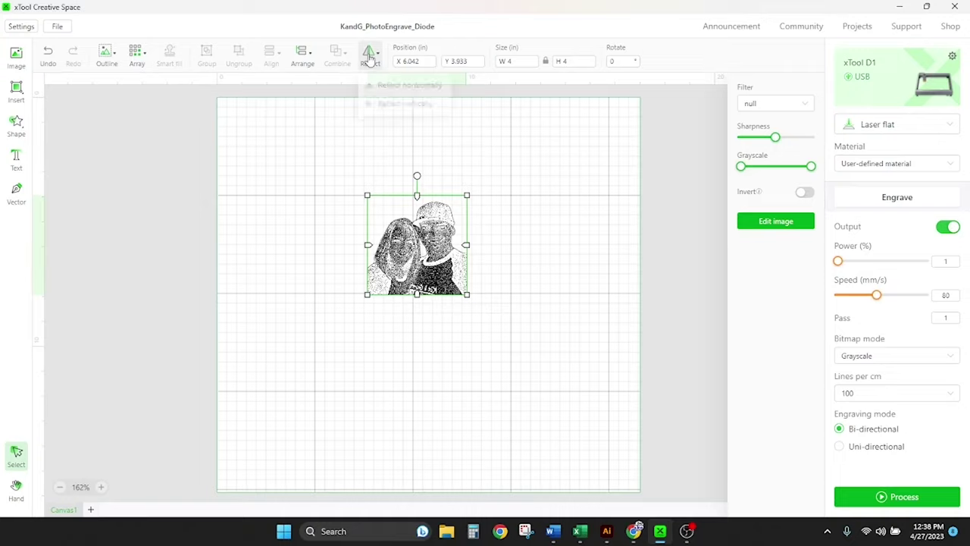
click(399, 87)
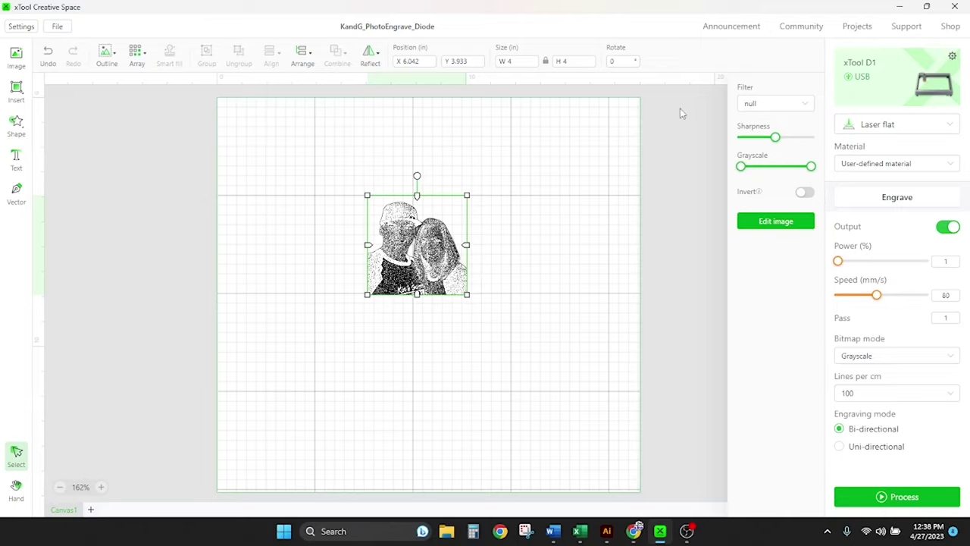
click(523, 61)
key(BackSpace)
text(3.25)
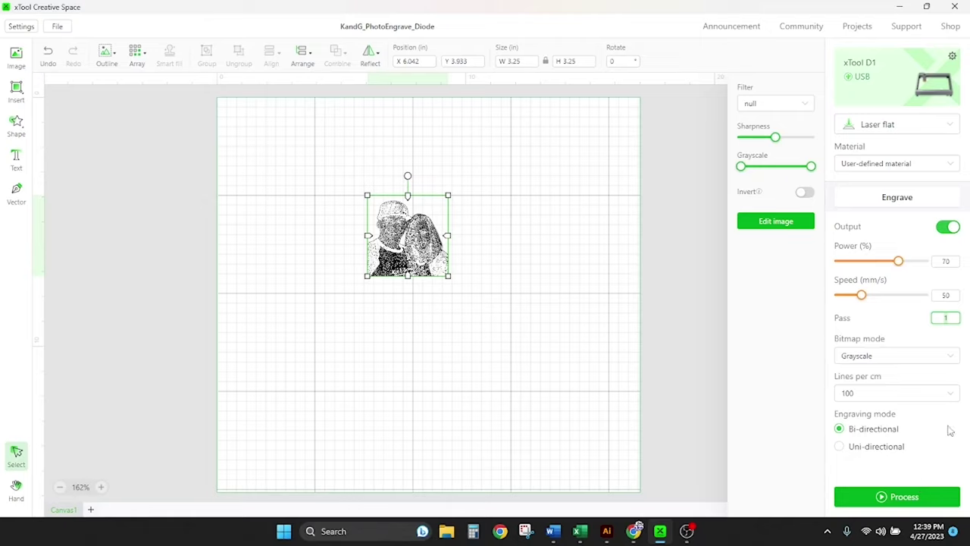
- Set the engraving resolution to 280 lines per cm and open the job preview
click(912, 400)
click(951, 393)
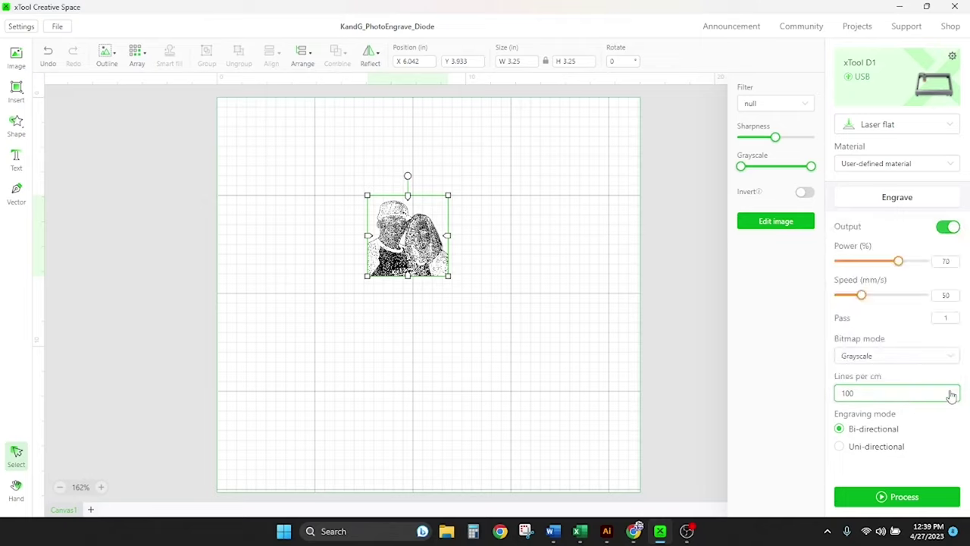
click(951, 393)
scroll(899, 363, down, 3)
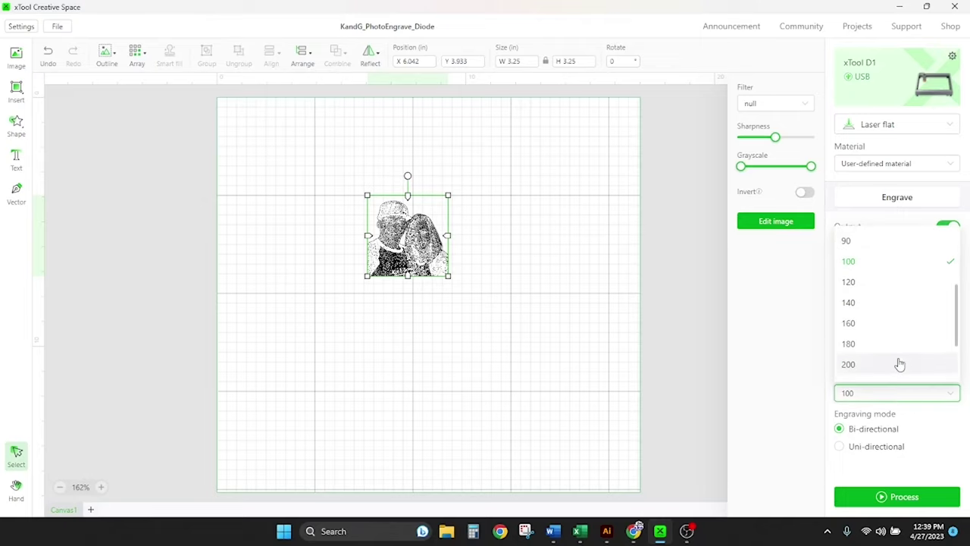
scroll(899, 364, down, 3)
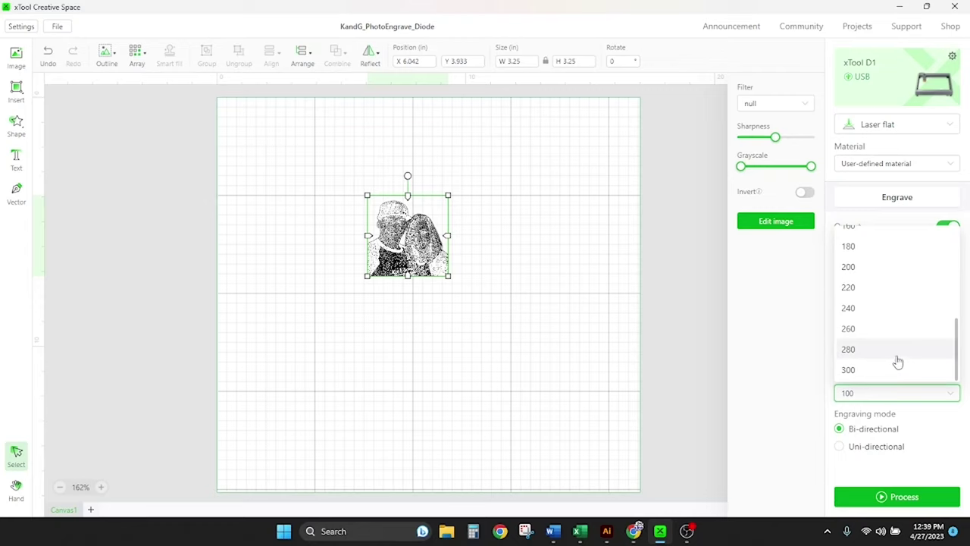
click(890, 350)
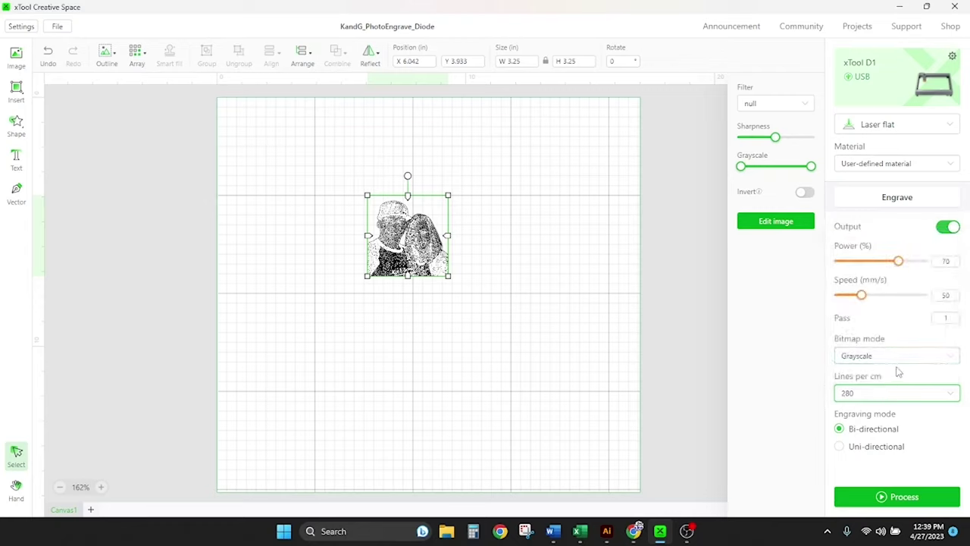
click(902, 497)
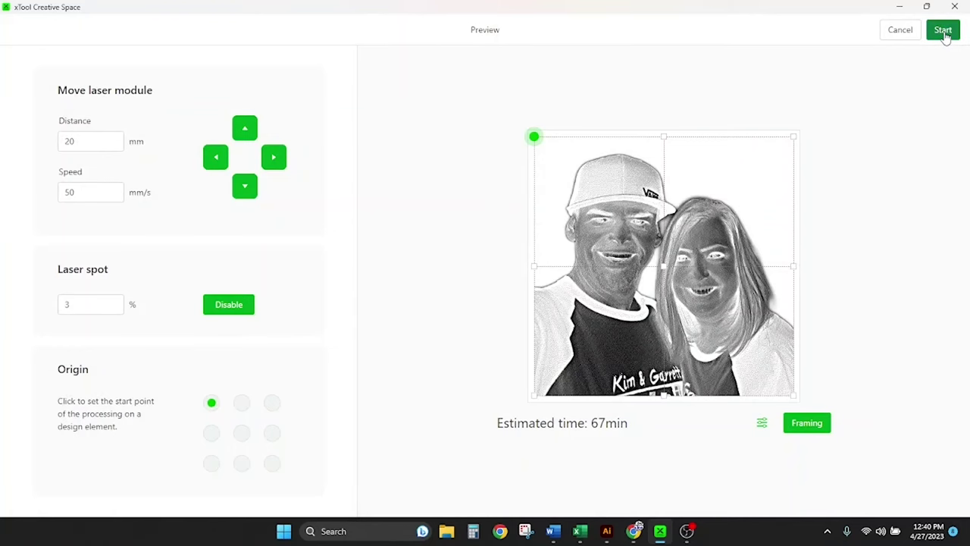
- Start the engraving job from the Preview screen
click(942, 30)
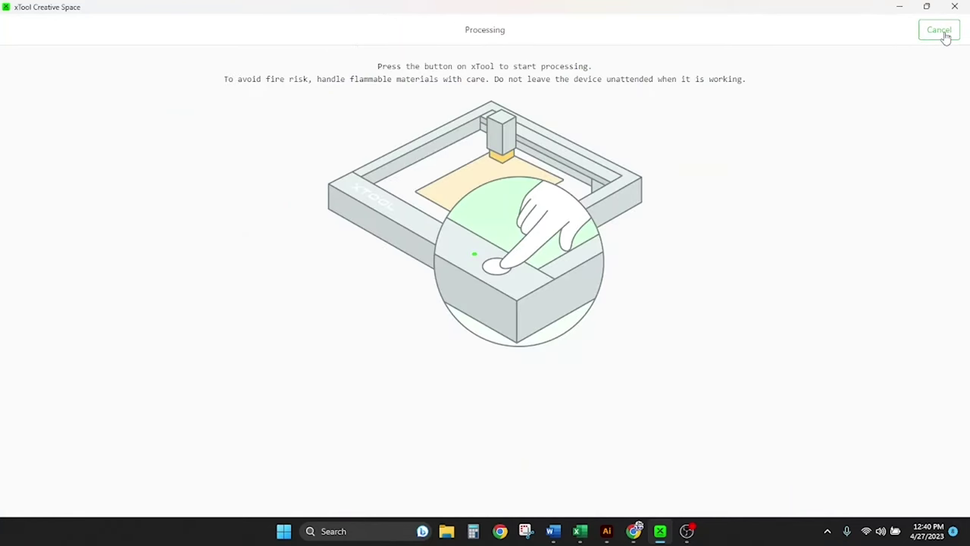